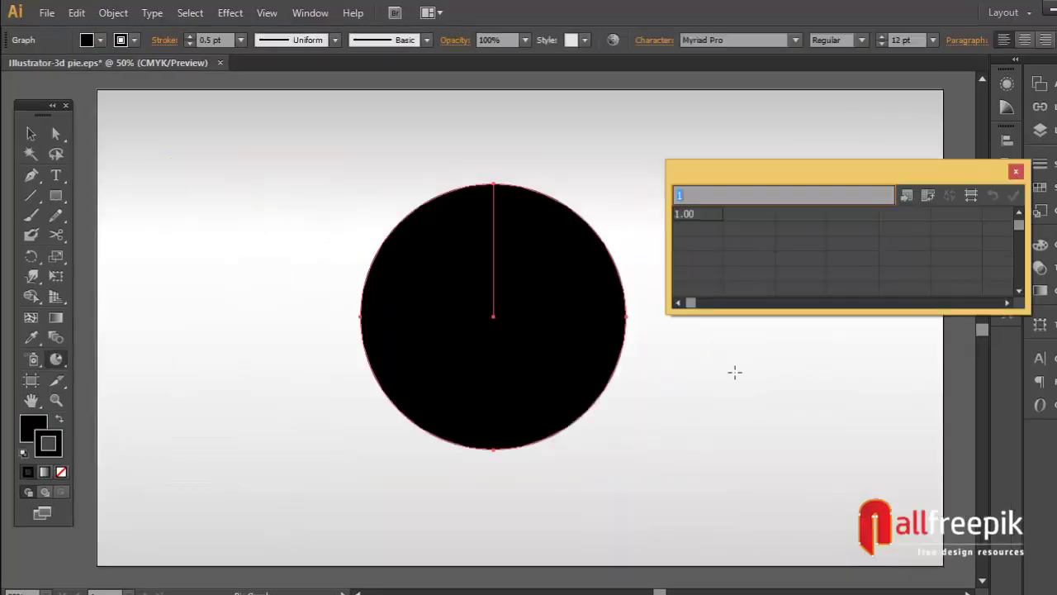
Enter 40, 30, 20 and 10 in the Graph Data first row and apply them to the pie.
type("40")
key("Tab")
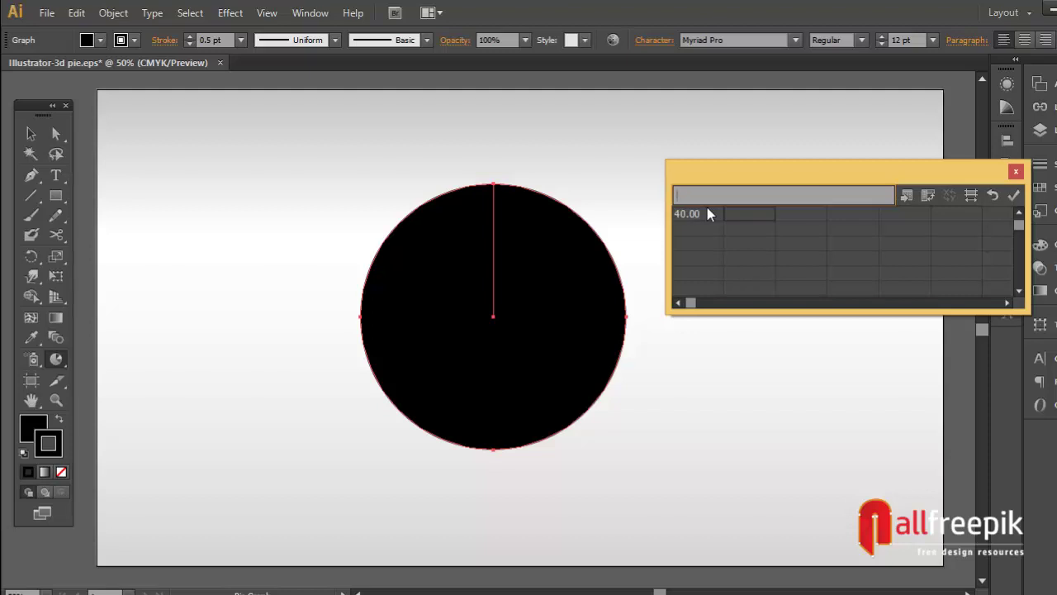
type("30")
key("Tab")
type("20")
key("Tab")
type("10")
key("Tab")
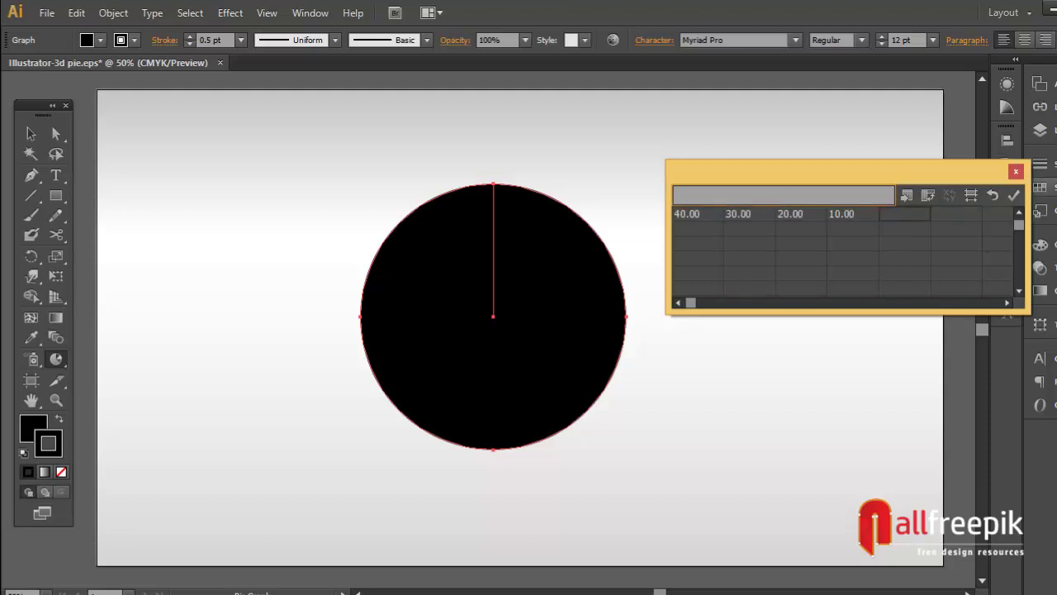
left_click(1014, 195)
Ungroup the pie graph into separate slices.
left_click(1016, 171)
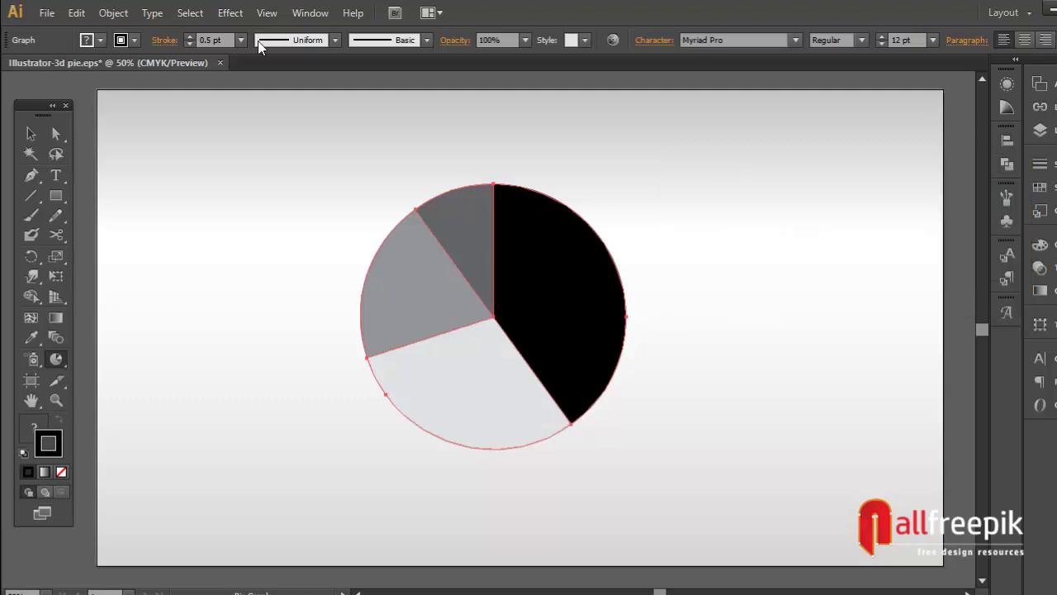
left_click(30, 133)
left_click(113, 12)
left_click(140, 89)
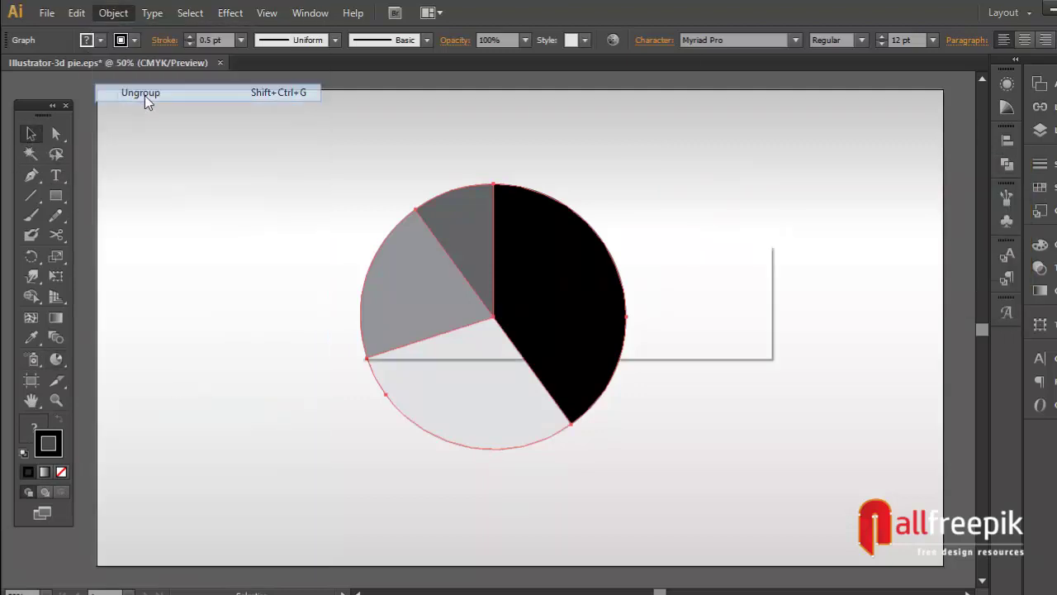
left_click(650, 335)
left_click(113, 13)
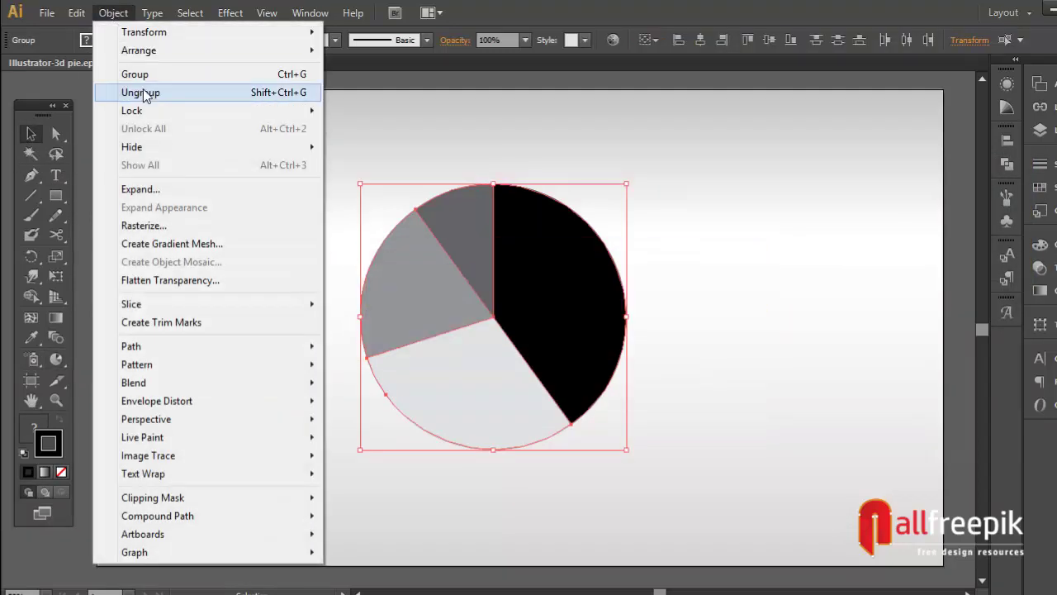
left_click(115, 92)
left_click(707, 347)
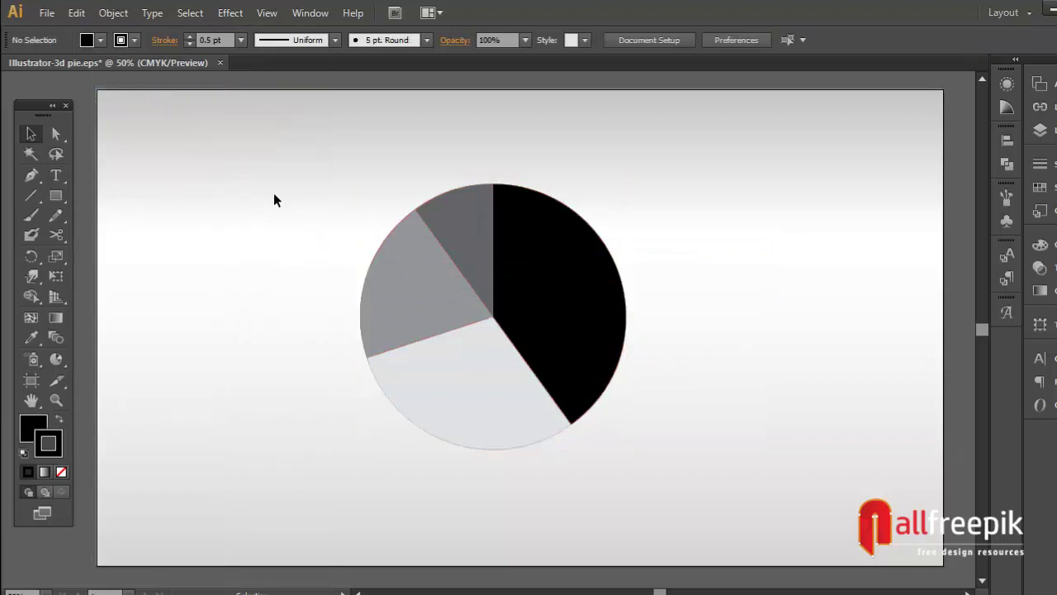
left_click_drag(276, 200, 397, 264)
left_click(113, 12)
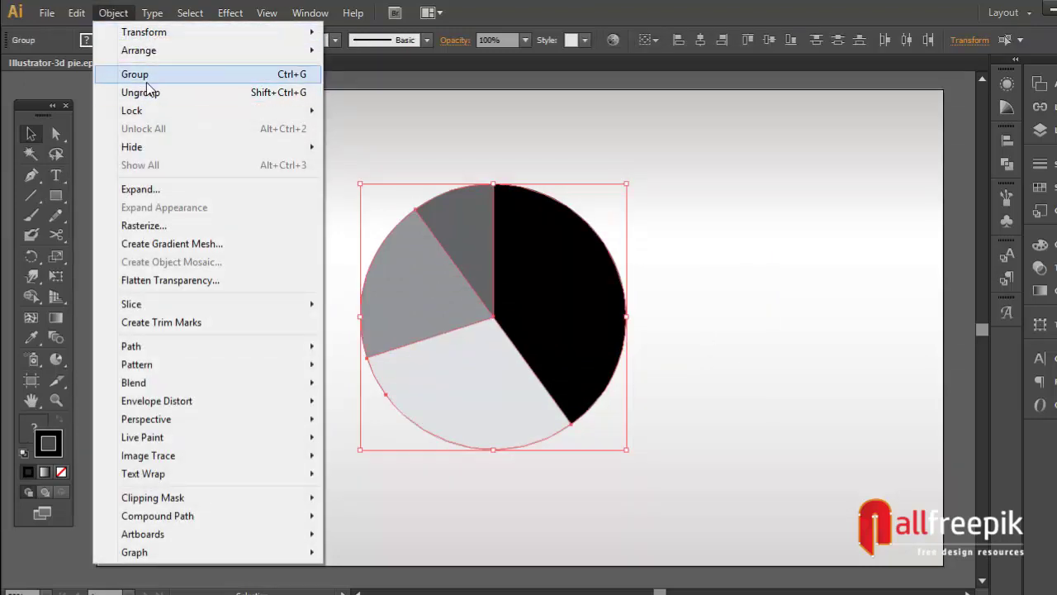
left_click(156, 92)
left_click(171, 191)
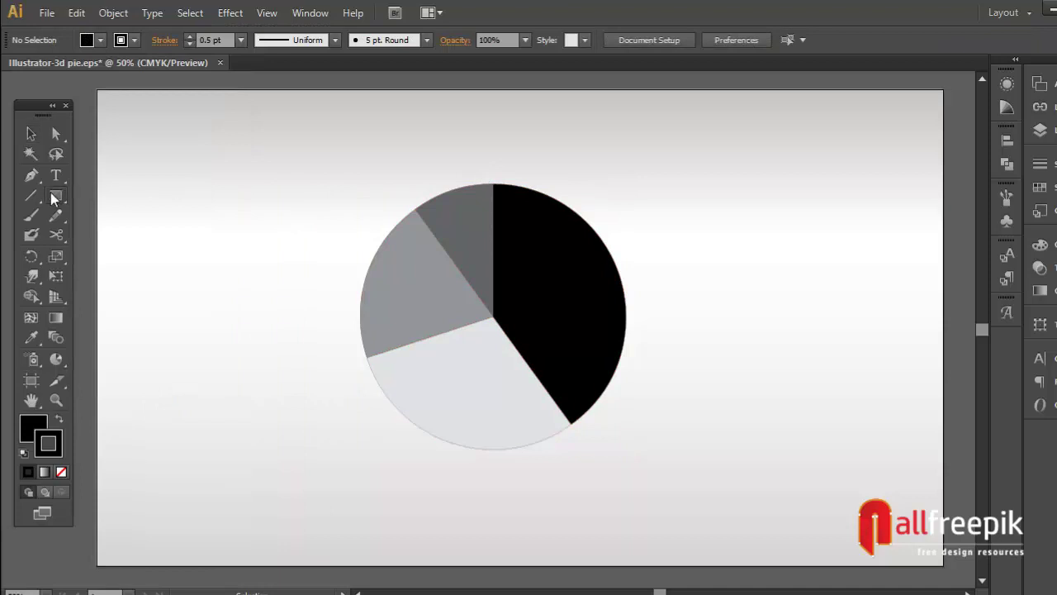
Draw a circle at the pie's centre and enlarge it to 384 pt.
left_click_drag(52, 196, 119, 237)
left_click_drag(433, 271, 561, 363)
left_click(30, 133)
key("ctrl+a")
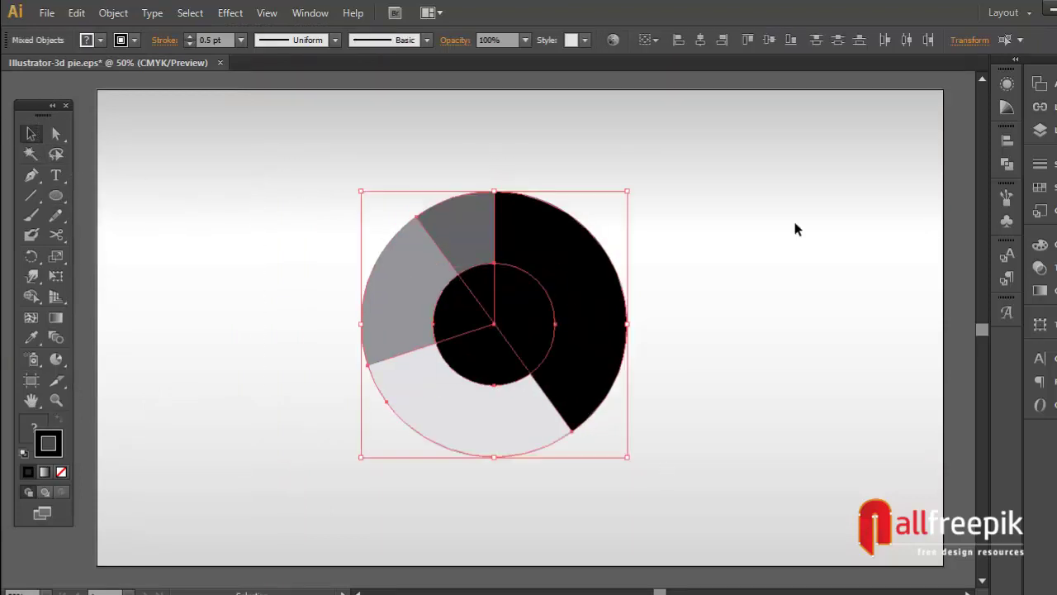
left_click(541, 285)
left_click_drag(555, 264, 595, 243)
left_click(687, 236)
Divide the pie with the circle using Pathfinder Divide, then delete the inner slices.
key("ctrl+a")
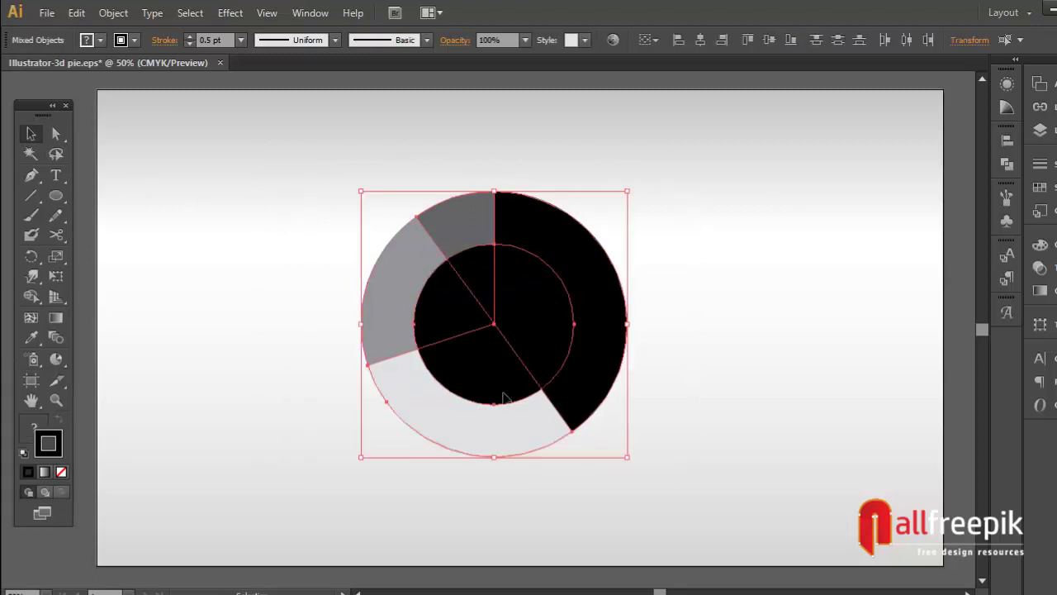
left_click(1007, 164)
left_click(816, 208)
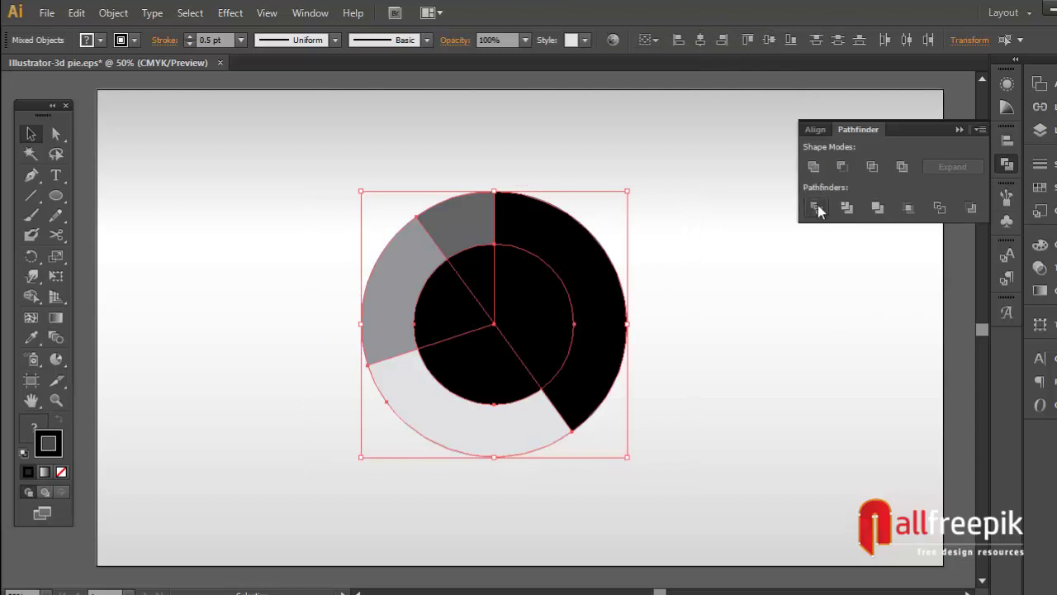
left_click(772, 376)
key("a")
left_click(515, 323)
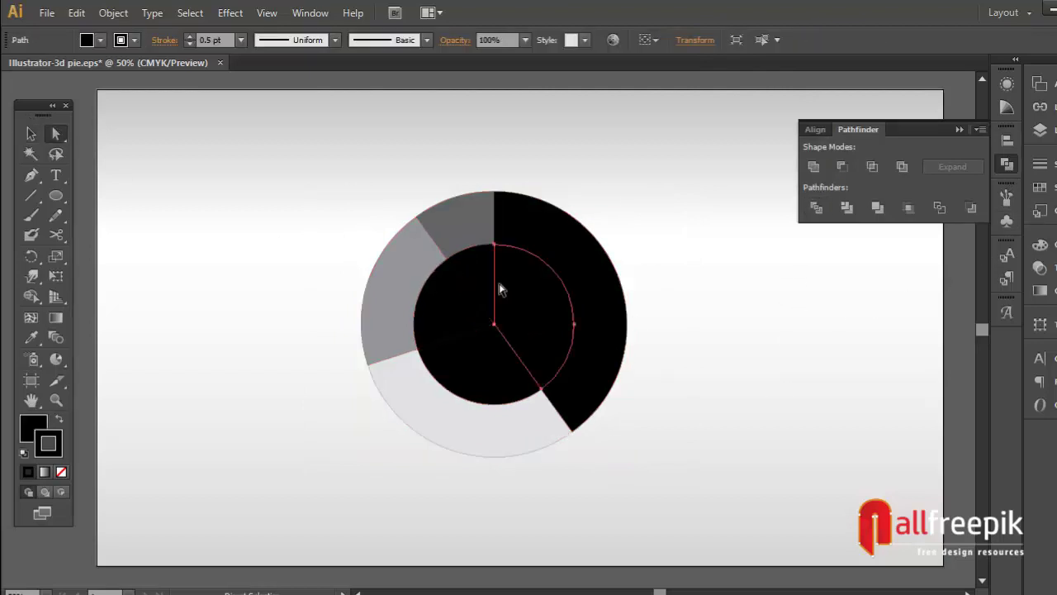
left_click(443, 300, "shift")
left_click(76, 12)
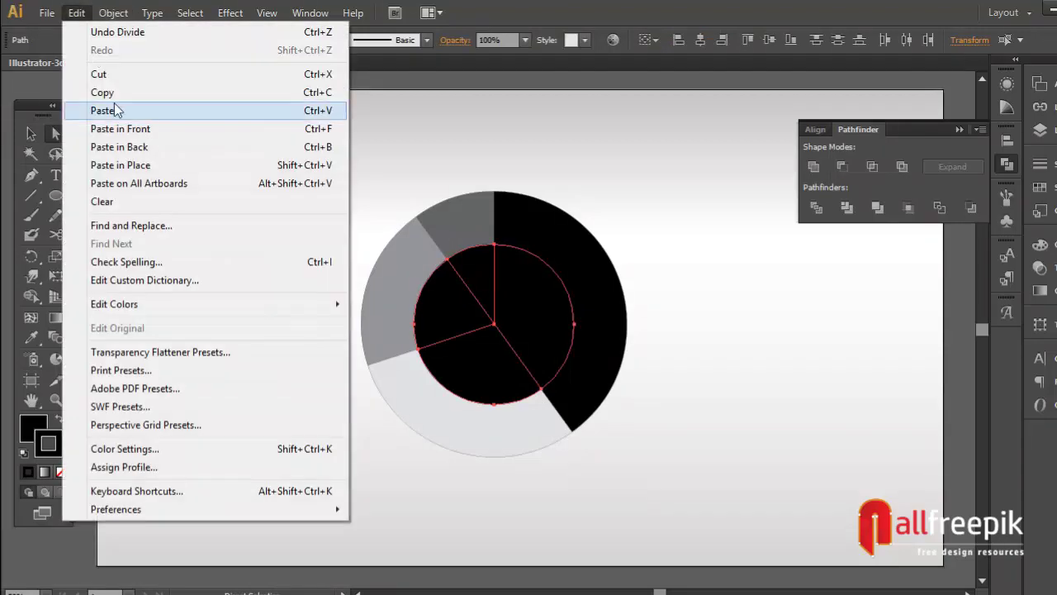
left_click(107, 73)
scroll(703, 409, "down", 1)
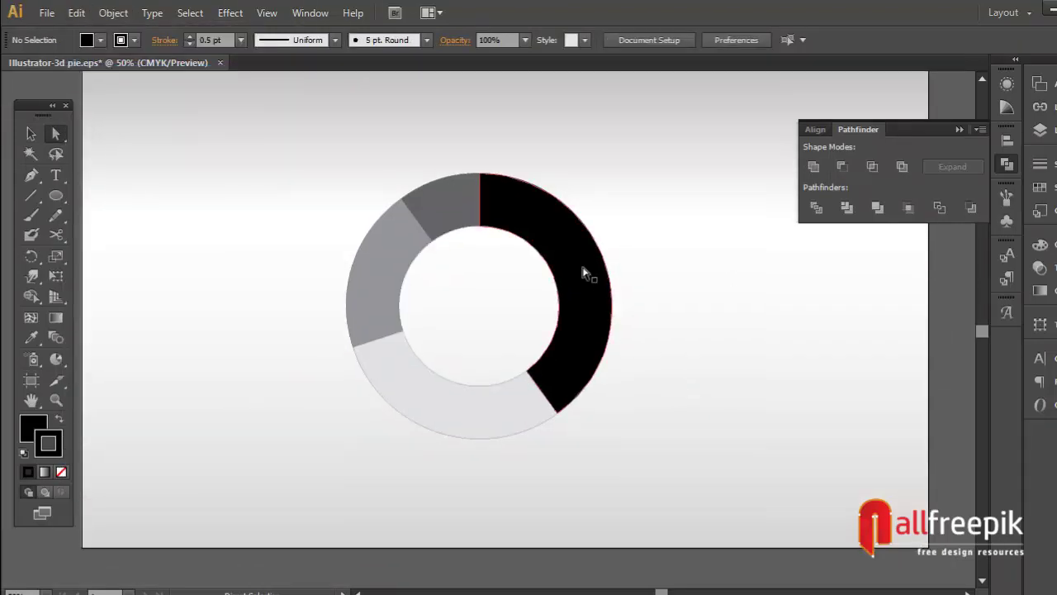
Move the red, green, blue and orange sample squares beside the ring.
left_click(31, 133)
mouse_move(281, 199)
left_mouse_down()
mouse_move(454, 196)
mouse_move(498, 207)
left_mouse_up()
left_click(93, 258)
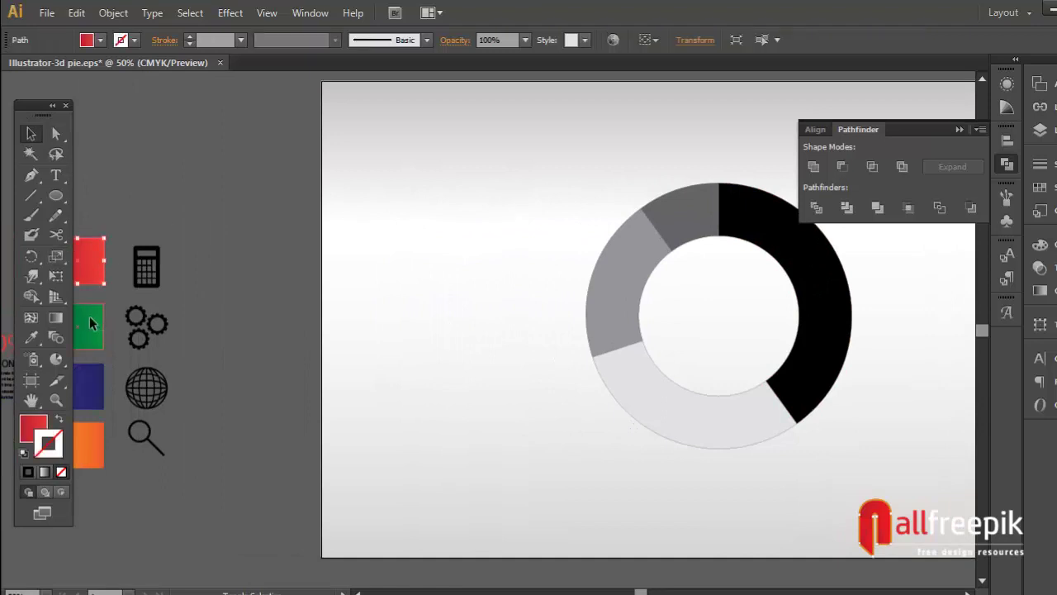
left_click(89, 318, "shift")
left_click(89, 405, "shift")
left_click_drag(93, 399, 282, 399)
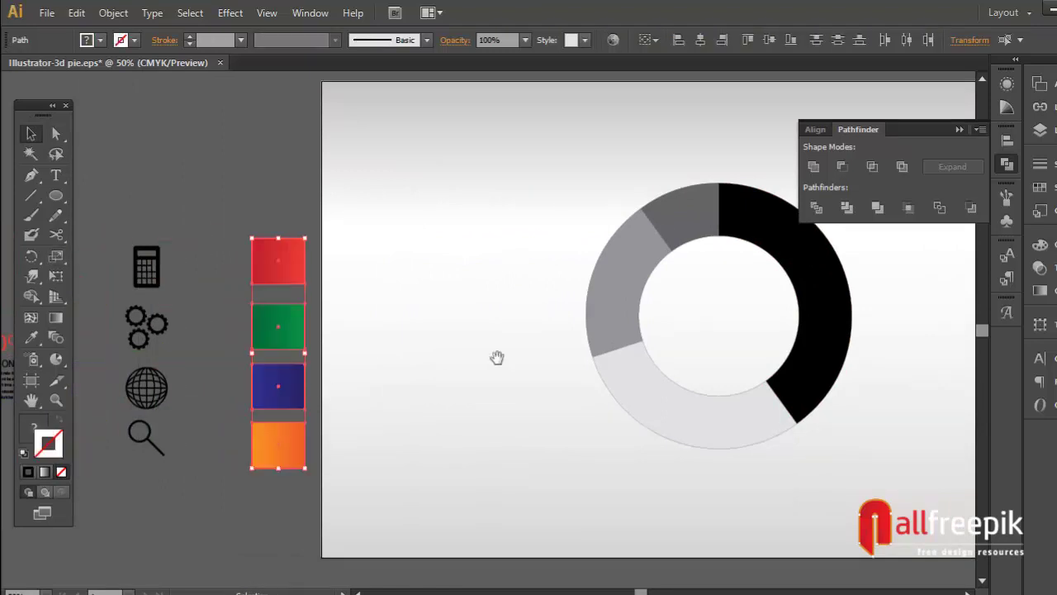
left_click_drag(496, 359, 435, 343)
left_click(399, 196)
Fill the black slice with the red gradient and the light grey slice with green.
left_click(57, 133)
left_click(715, 215)
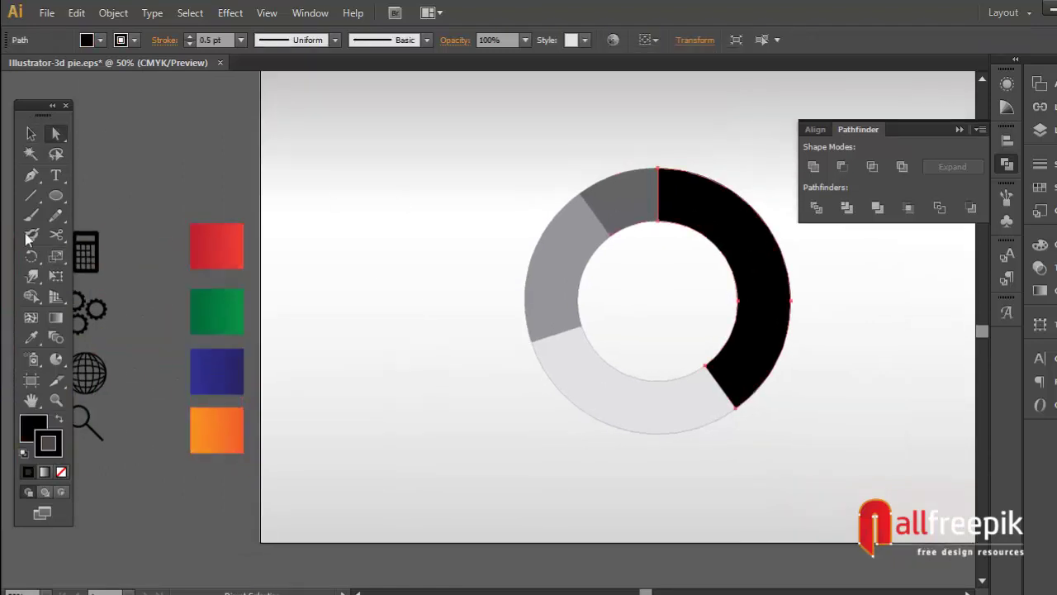
left_click(31, 337)
left_click(237, 244)
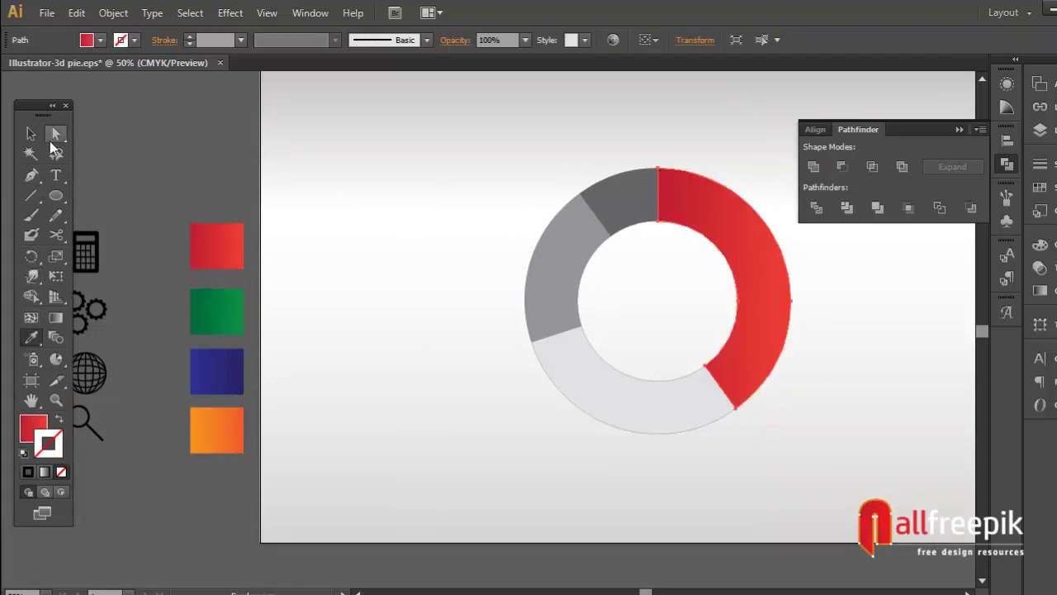
left_click(55, 134)
left_click(729, 403)
left_click(31, 338)
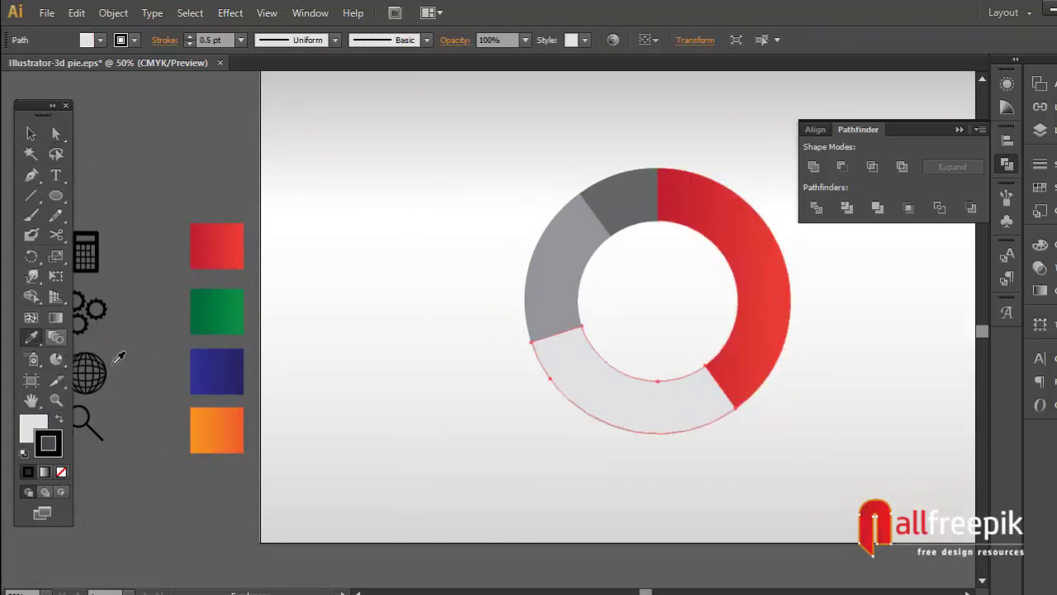
left_click(213, 312)
Fill the mid grey slice with the blue gradient and the top dark grey slice with orange.
left_click(55, 134)
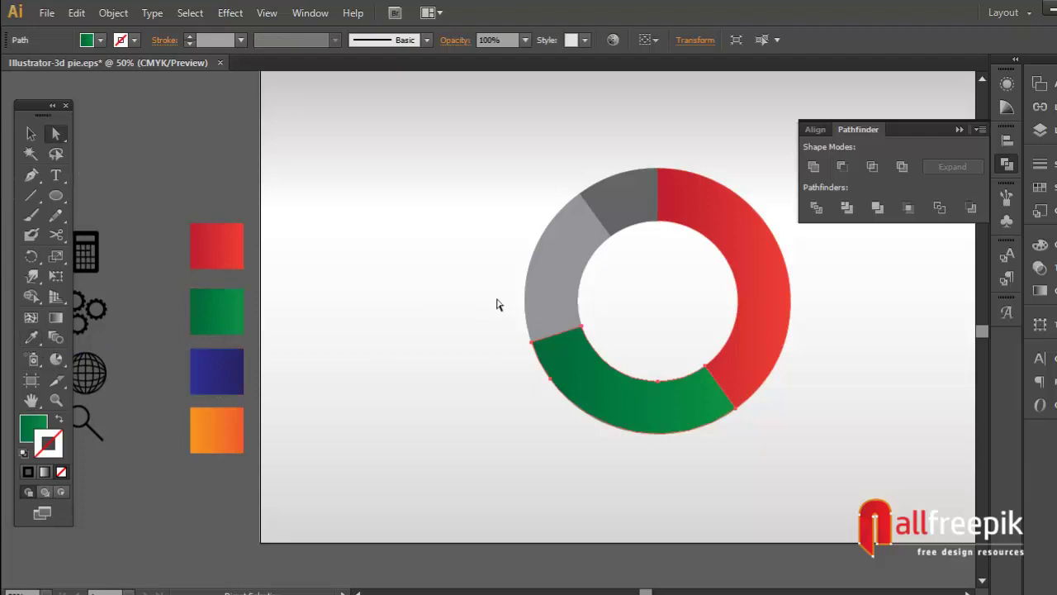
left_click(547, 285)
left_click(32, 338)
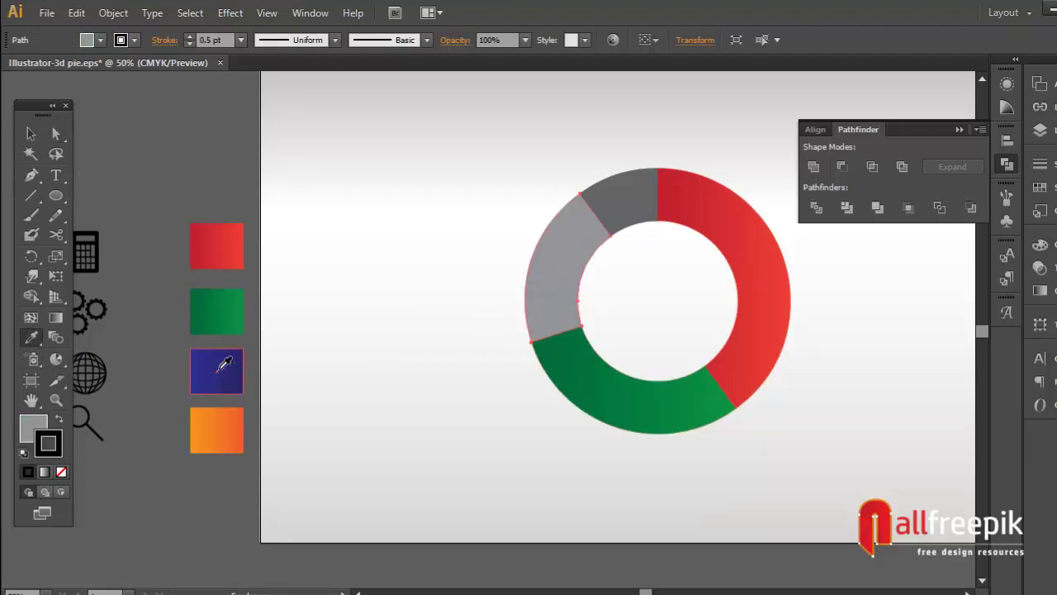
left_click(224, 365)
left_click(56, 134)
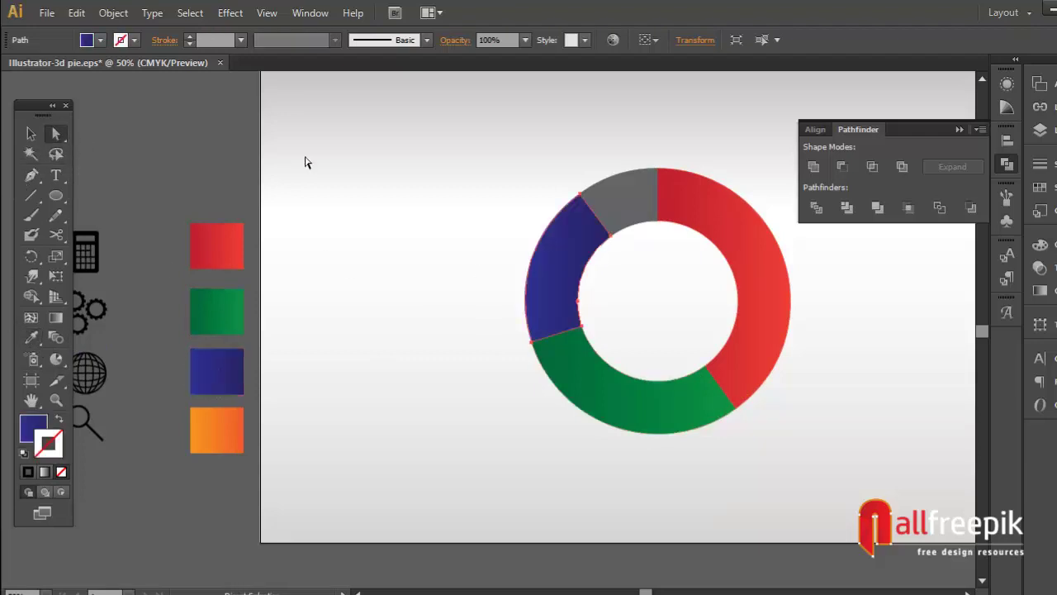
left_click(621, 203)
left_click(31, 338)
left_click(229, 423)
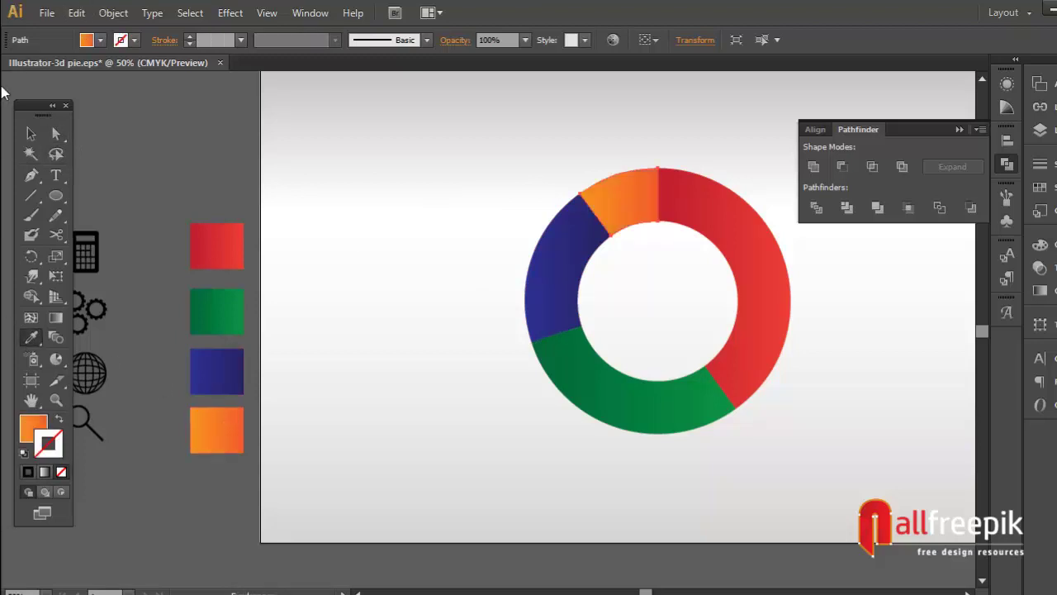
left_click(31, 133)
left_click(203, 152)
scroll(419, 217, "right", 2)
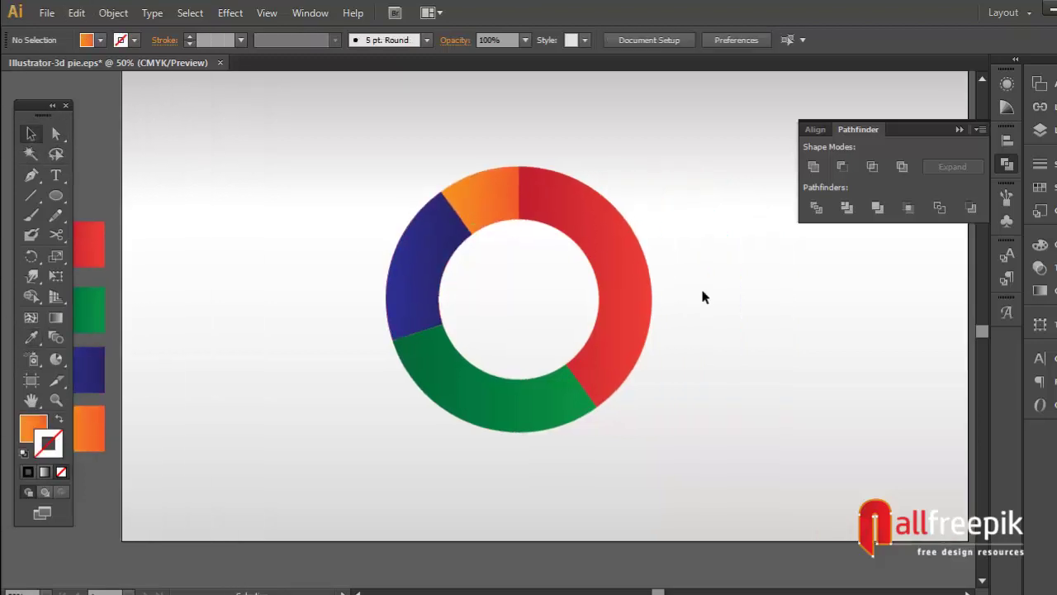
Ungroup the donut and set the red segment's gradient angle to -147°.
left_click(567, 403)
right_click(613, 328)
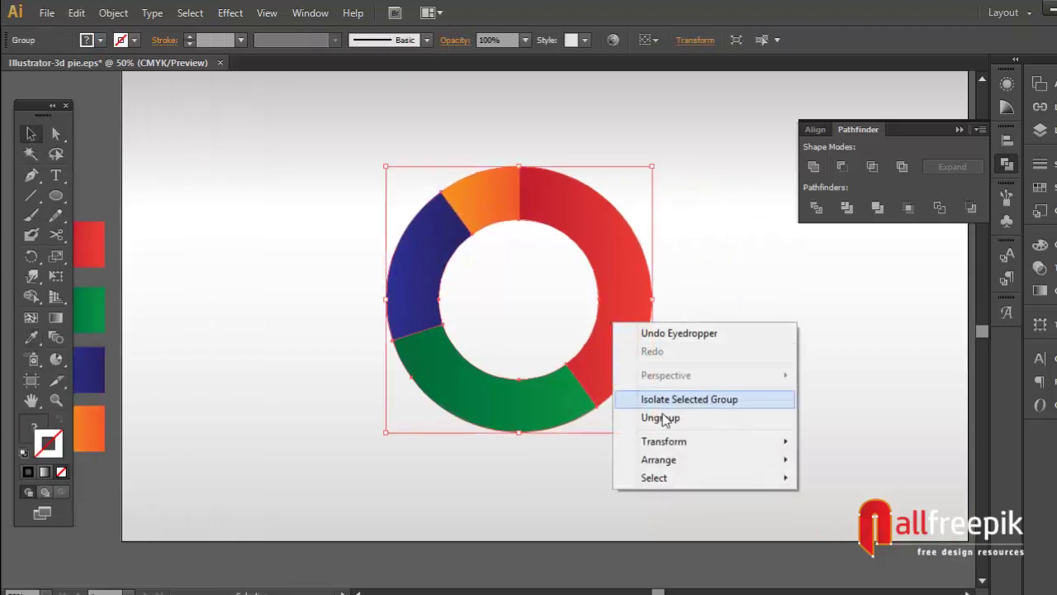
left_click(665, 417)
left_click(703, 356)
left_click(627, 311)
left_click(56, 317)
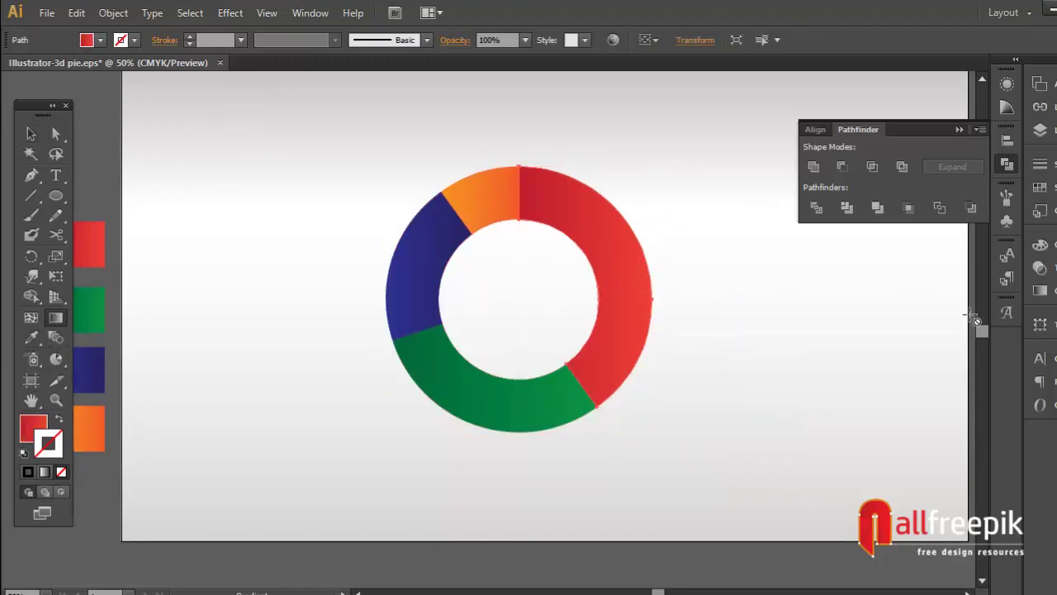
left_click(1040, 290)
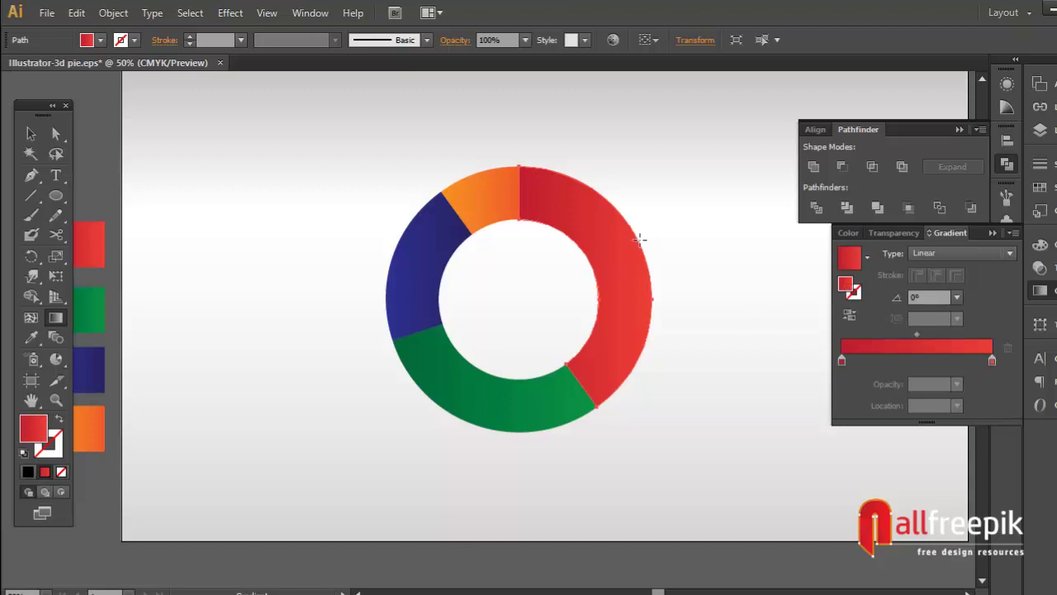
left_click_drag(653, 237, 535, 388)
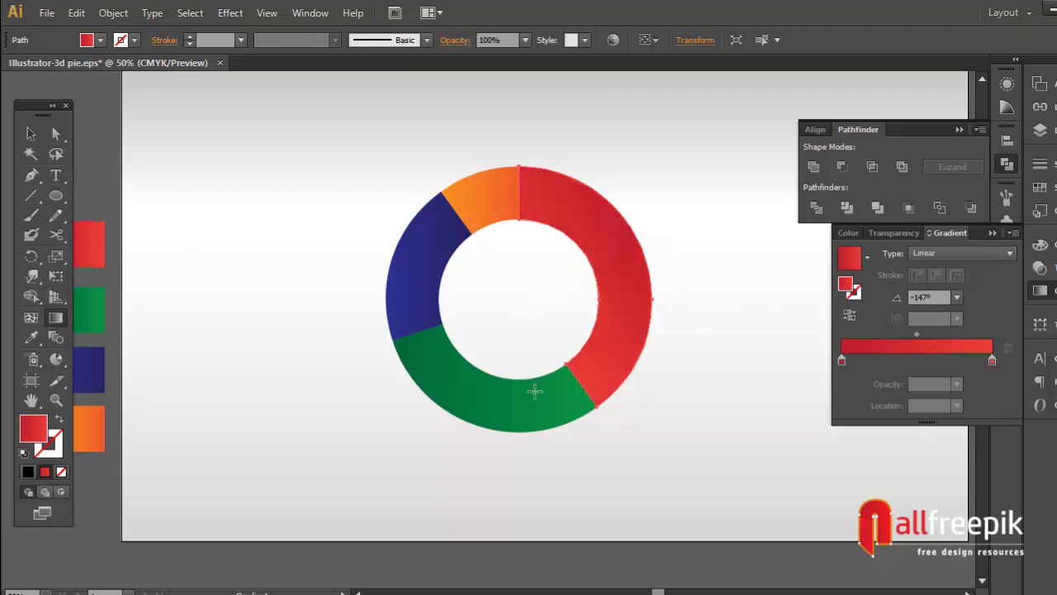
Angle the green segment's gradient to about 71.3° and re-angle the blue segment's gradient.
left_click(27, 134)
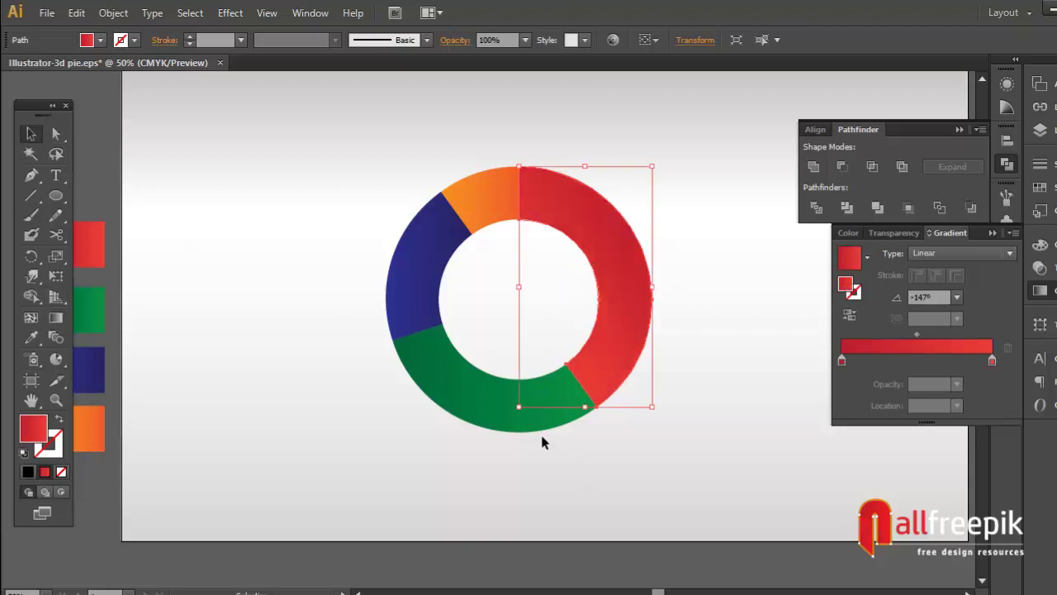
left_click(529, 417)
left_click(55, 318)
left_click_drag(467, 439, 517, 314)
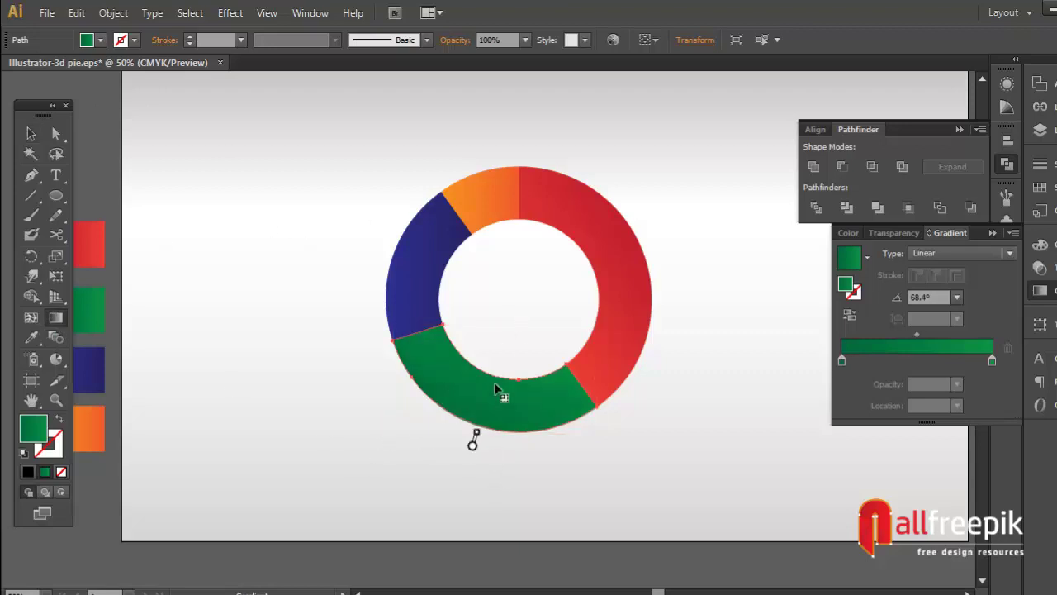
left_click_drag(471, 443, 506, 343)
left_click(428, 299, "ctrl")
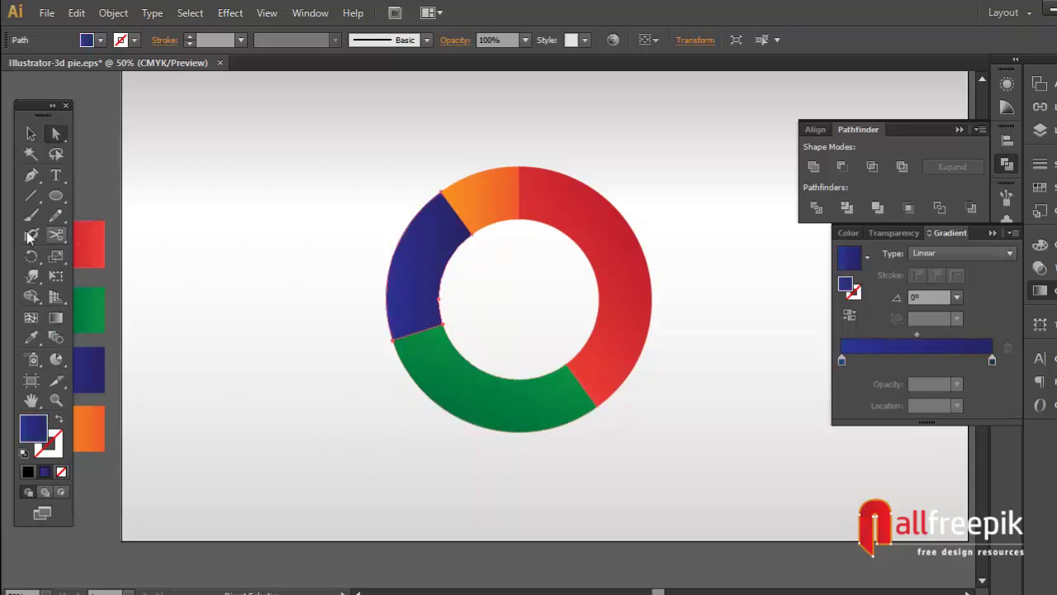
mouse_move(363, 241)
left_mouse_down()
mouse_move(486, 304)
mouse_move(500, 293)
left_mouse_up()
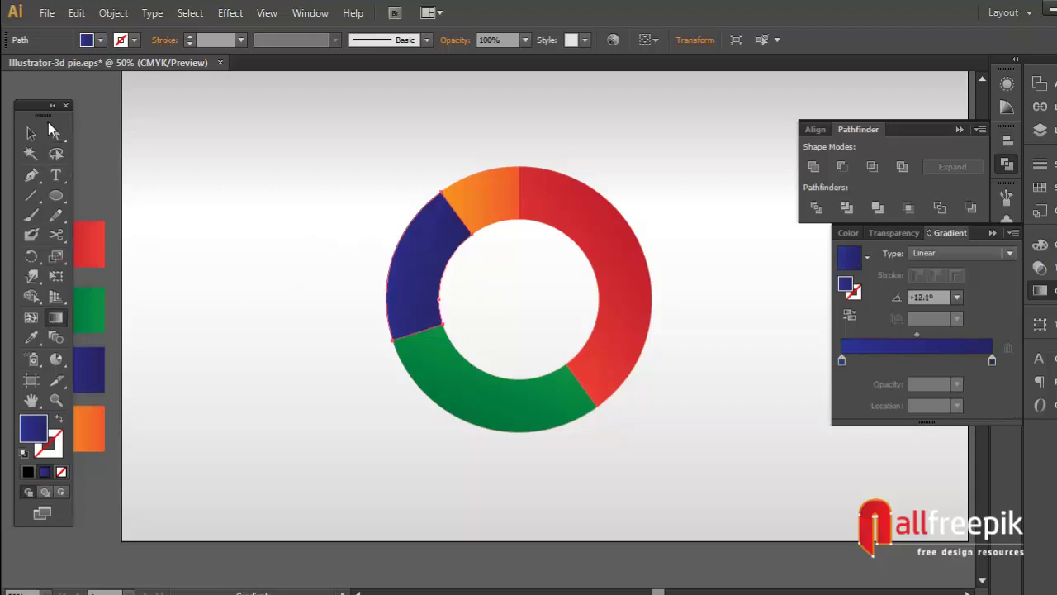
Set the orange segment's gradient angle to 110.9°.
left_click(55, 132)
left_click(501, 225)
left_click(56, 318)
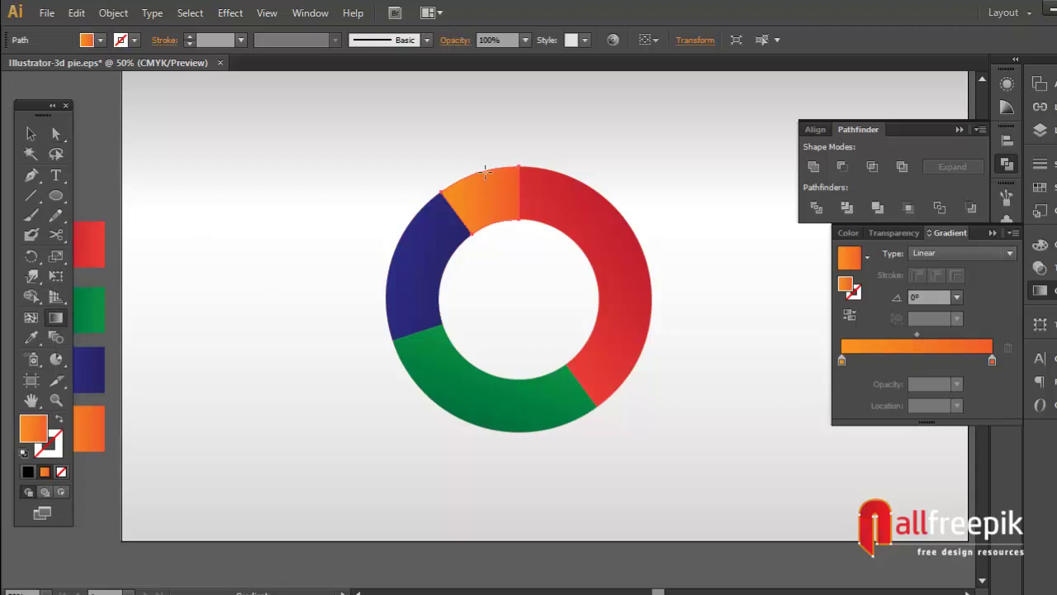
left_click_drag(481, 146, 514, 264)
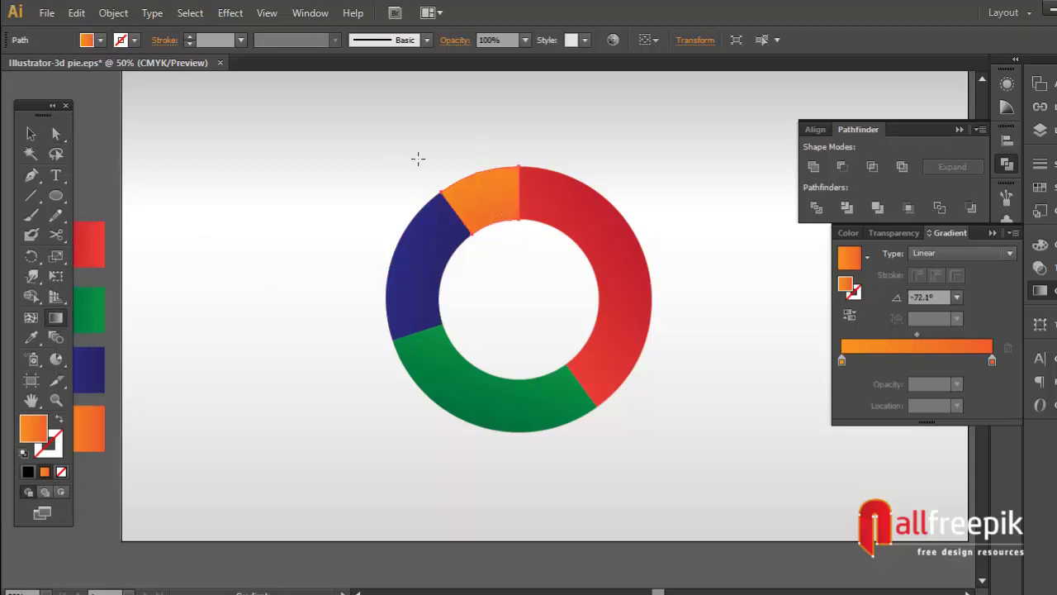
left_click_drag(500, 229, 471, 159)
left_click(30, 133)
left_click(268, 153)
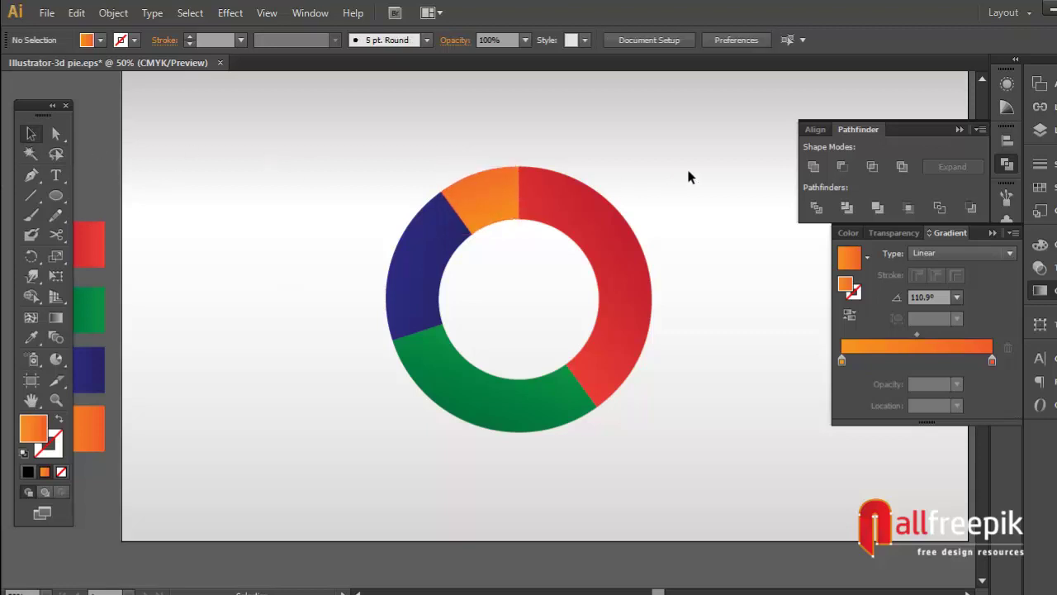
Flip the blue segment's gradient to 166.9°.
left_click(56, 133)
left_click(420, 283)
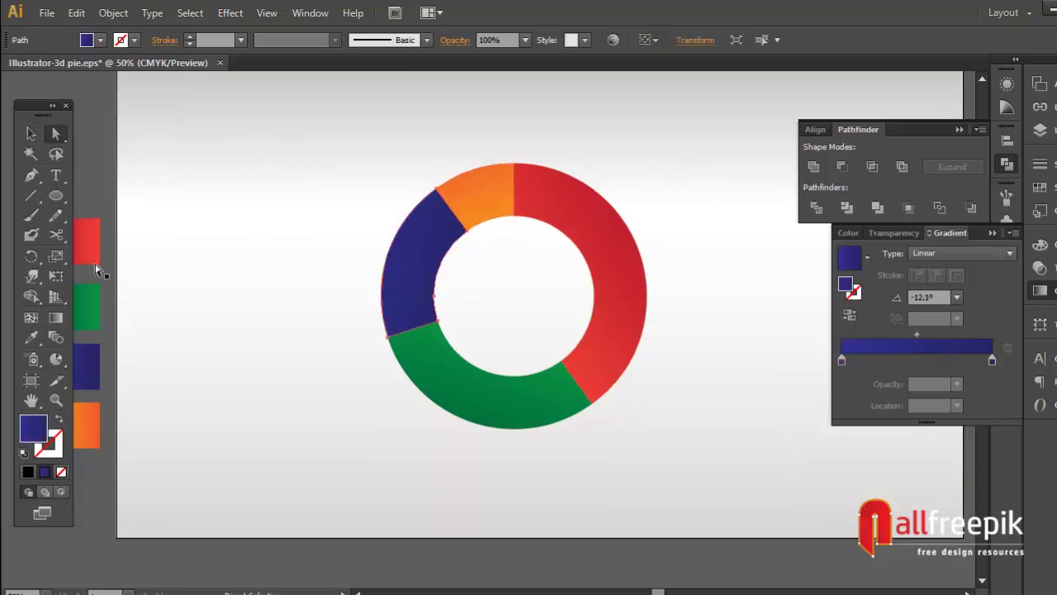
left_click(56, 317)
left_click_drag(453, 281, 332, 250)
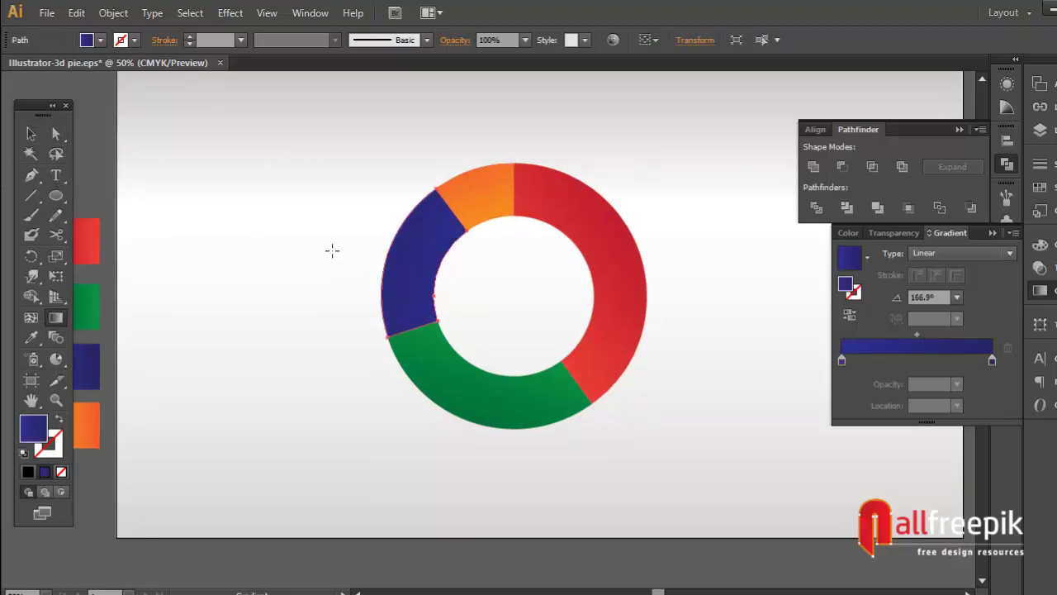
left_click(31, 133)
left_click(163, 229)
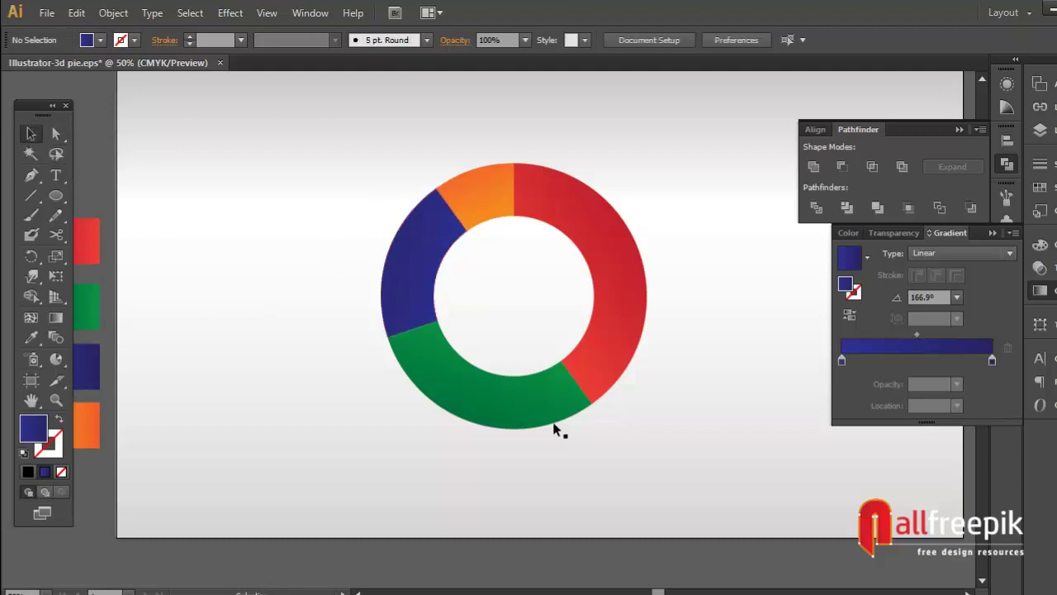
Settle the green segment's gradient at 55.5°.
left_click(483, 408)
left_click(55, 317)
left_click_drag(505, 361, 439, 484)
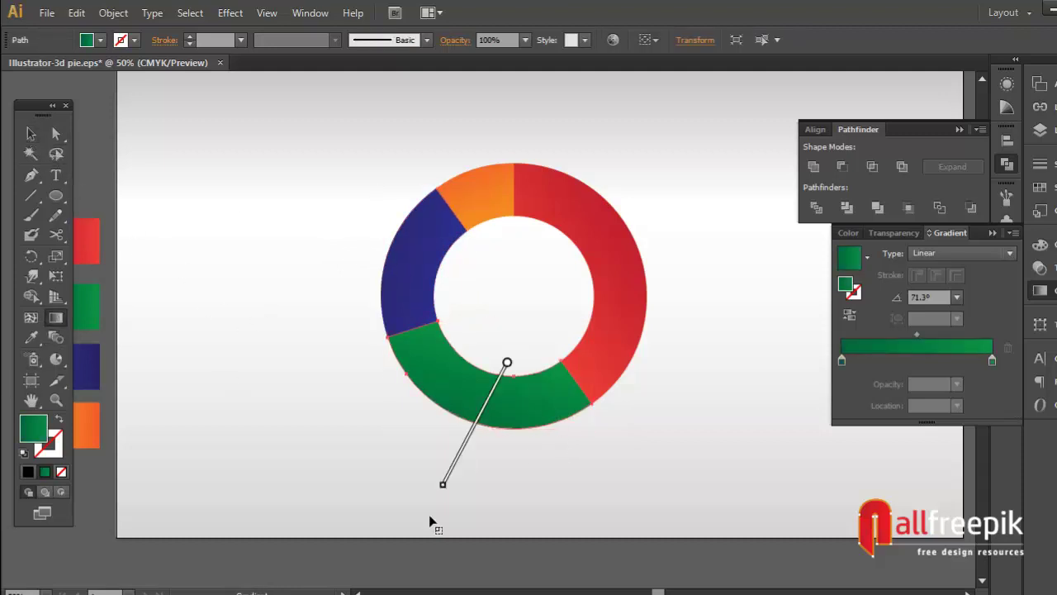
left_click_drag(461, 437, 495, 335)
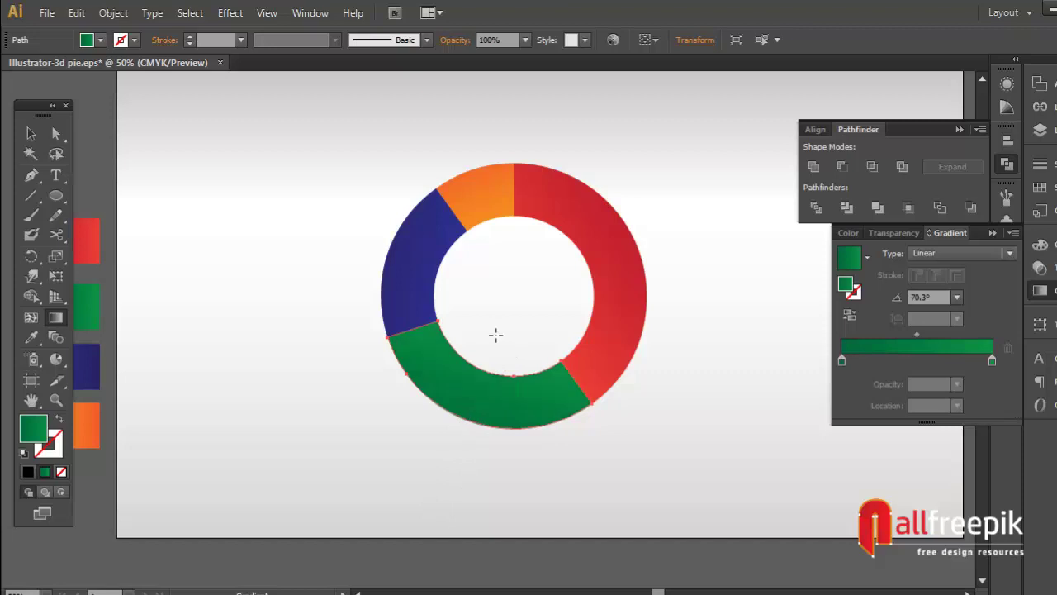
left_click_drag(437, 438, 495, 343)
left_click_drag(448, 446, 499, 356)
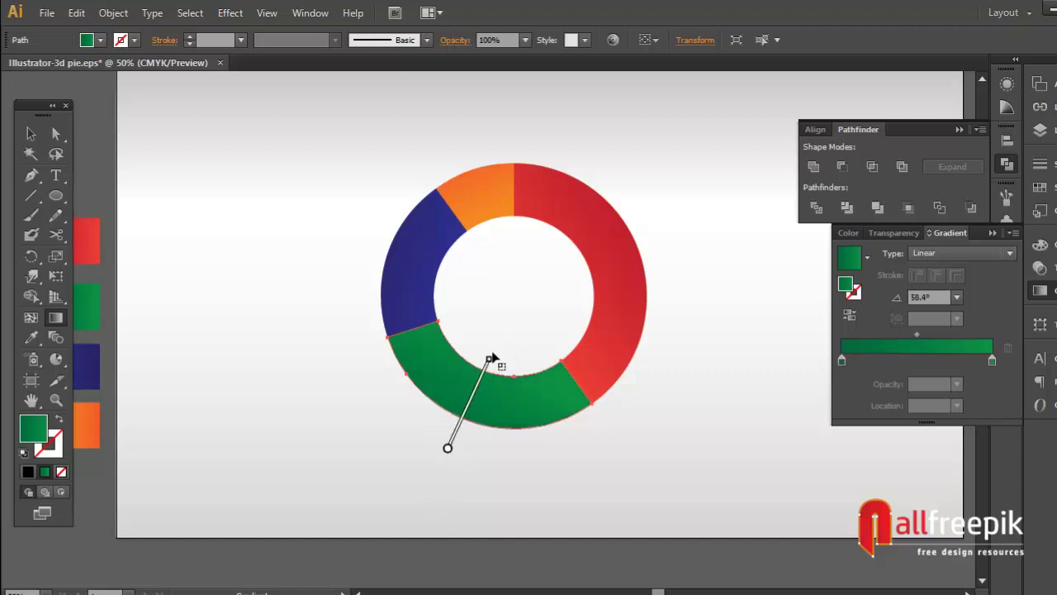
left_click(31, 134)
left_click(267, 177)
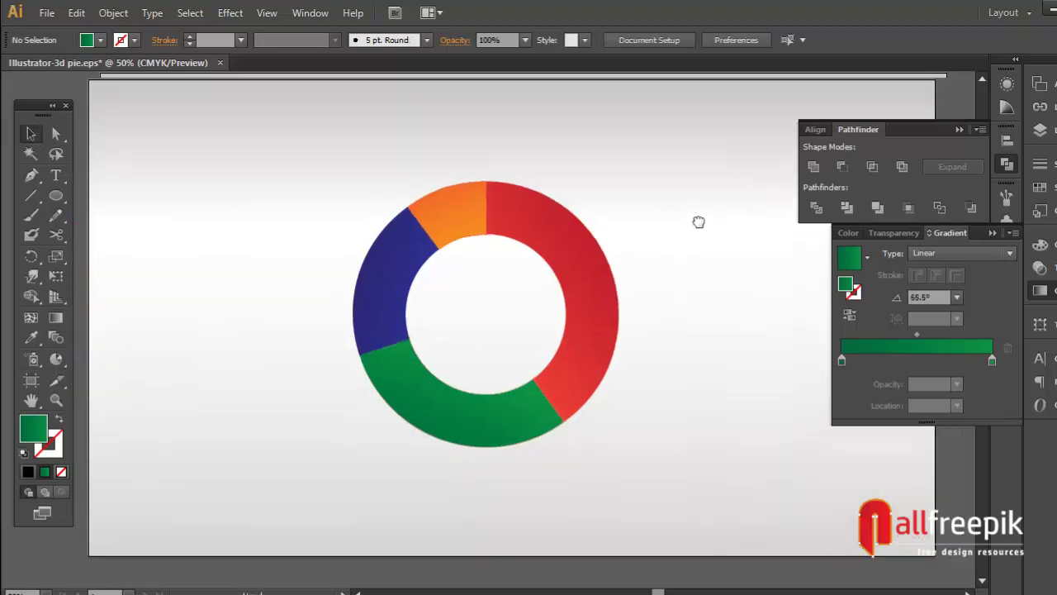
Enlarge the donut and draw an outlined circle centred in its hole.
left_click_drag(335, 449, 593, 238)
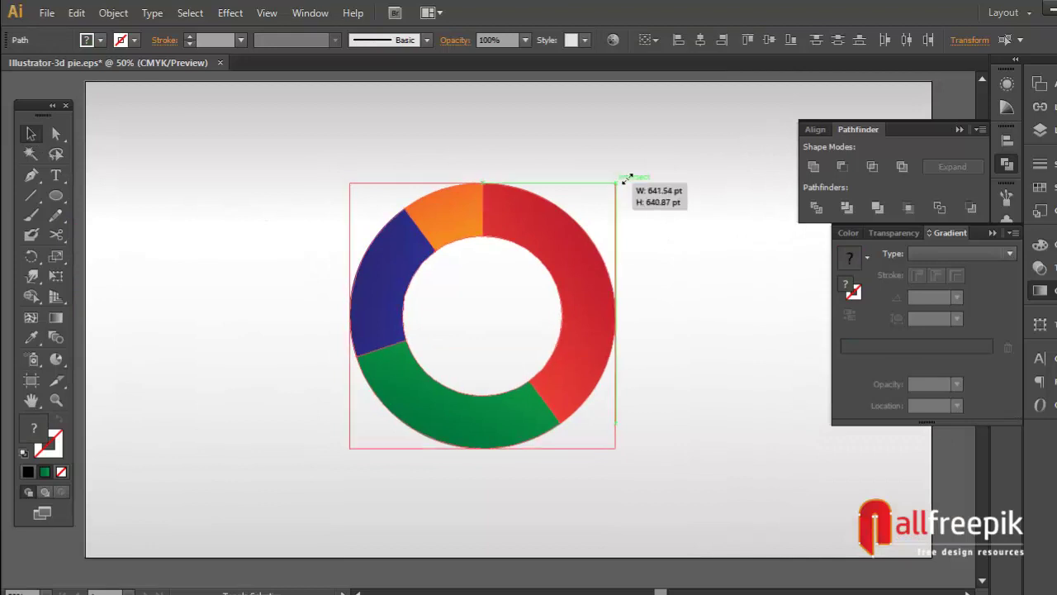
left_click_drag(615, 180, 634, 169)
left_click(689, 301)
left_click(56, 196)
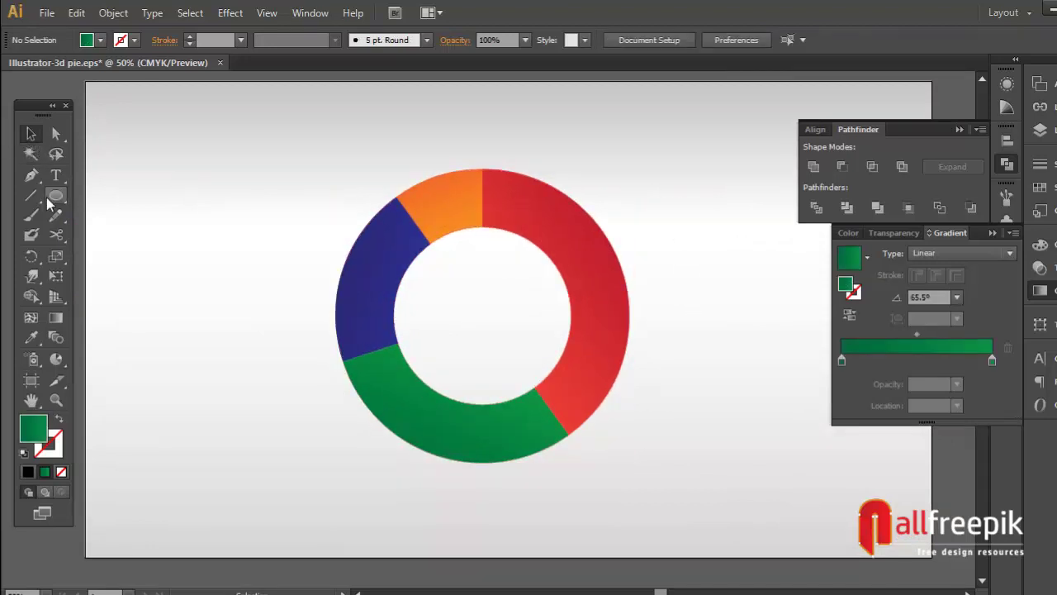
left_click_drag(390, 228, 587, 428)
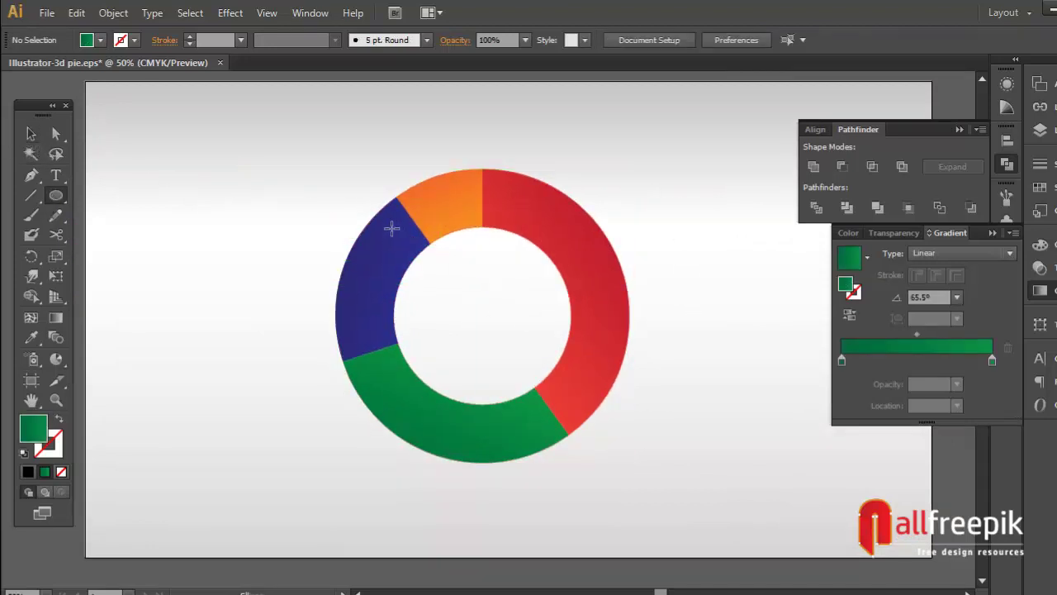
left_click(41, 134)
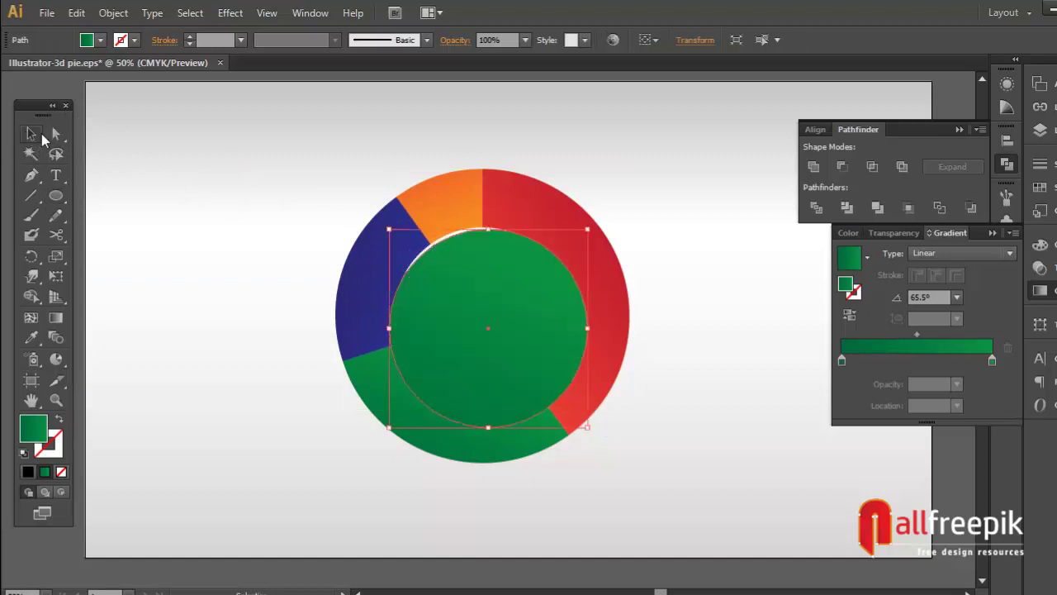
left_click(60, 422)
left_click_drag(550, 252, 544, 234)
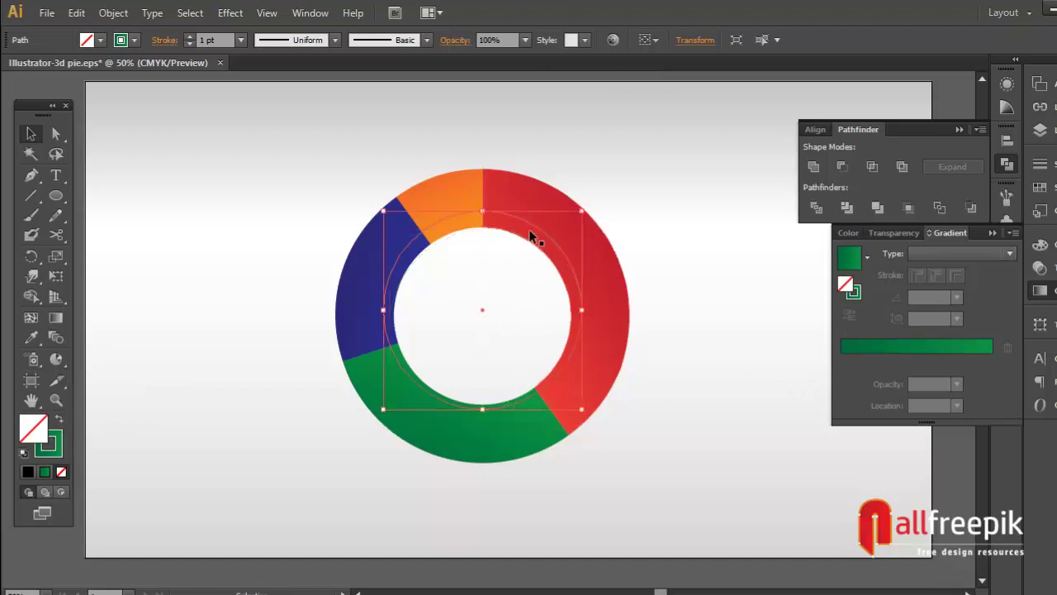
Give the circle a white 22 pt stroke, enlarge it and align it with the ring.
left_click(134, 40)
left_click(36, 70)
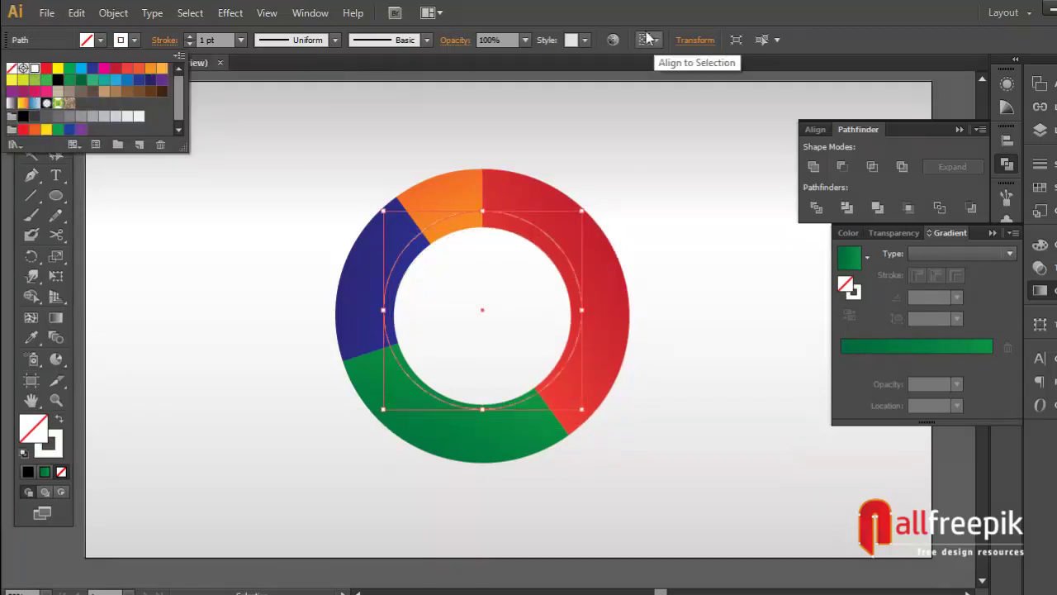
left_click_drag(584, 207, 599, 193)
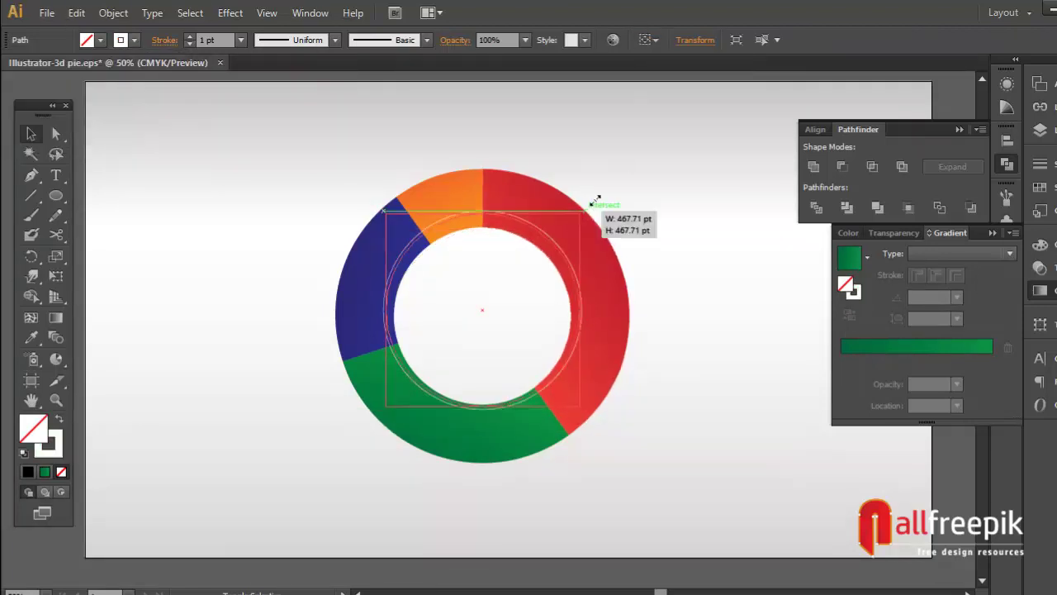
left_click(188, 36)
key("ctrl+a")
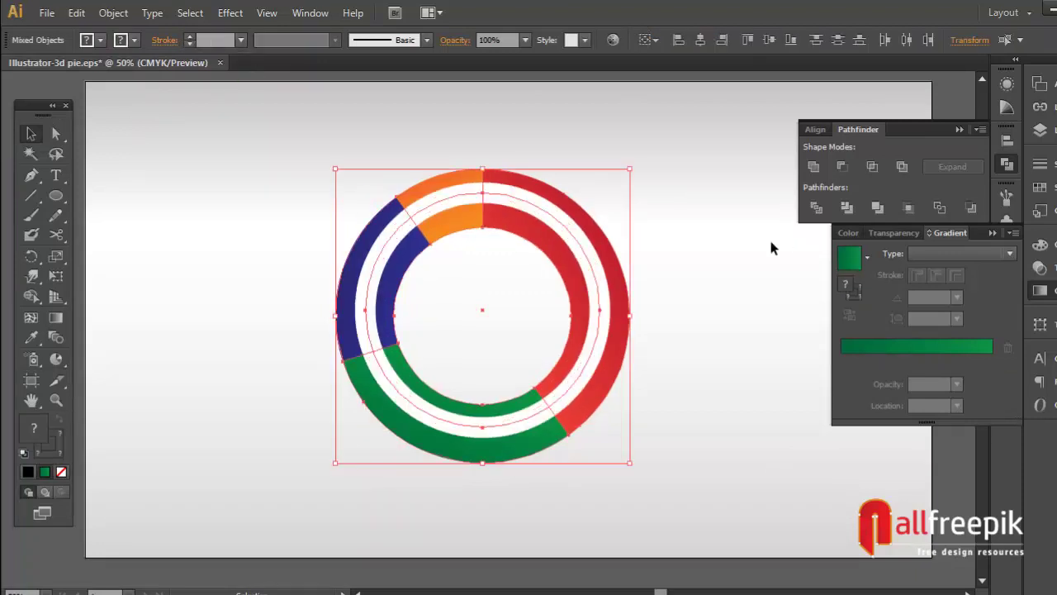
left_click(768, 40)
left_click(642, 294)
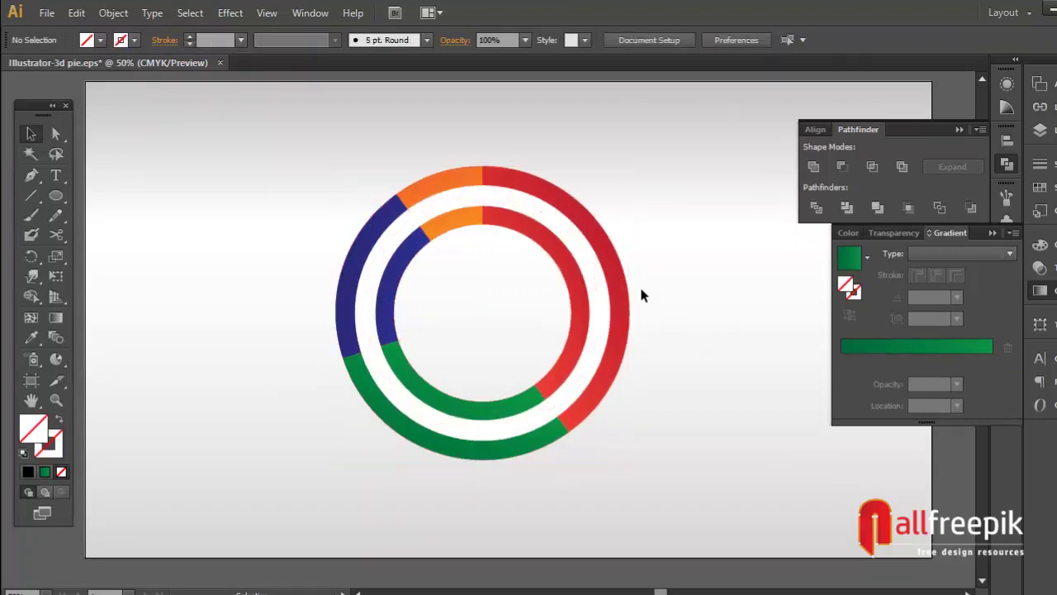
Apply an 80 px Gaussian Blur to the white circle.
left_click(600, 296)
left_click(229, 12)
mouse_move(246, 289)
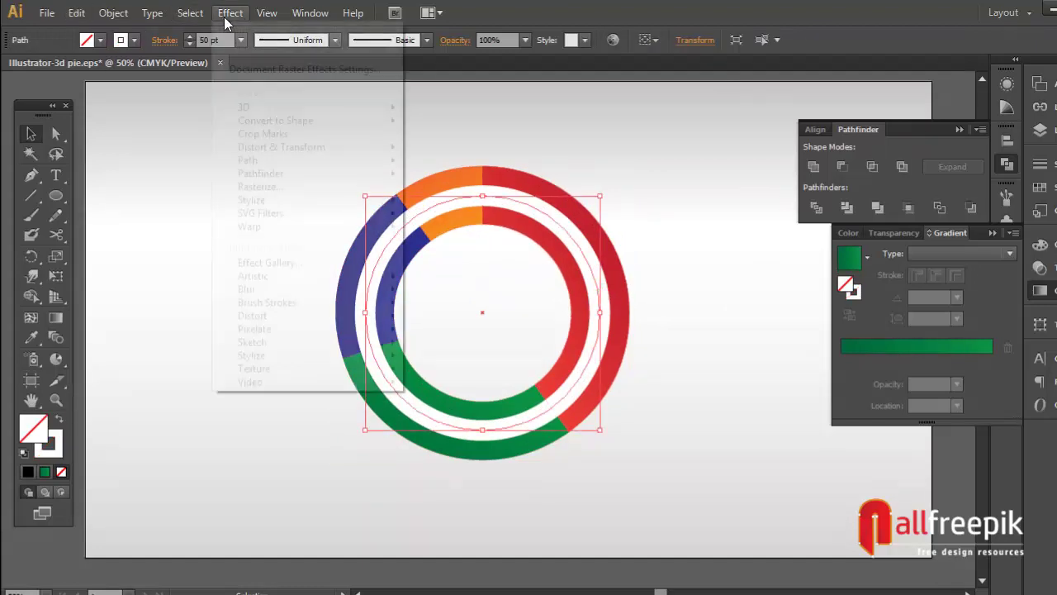
left_click(462, 294)
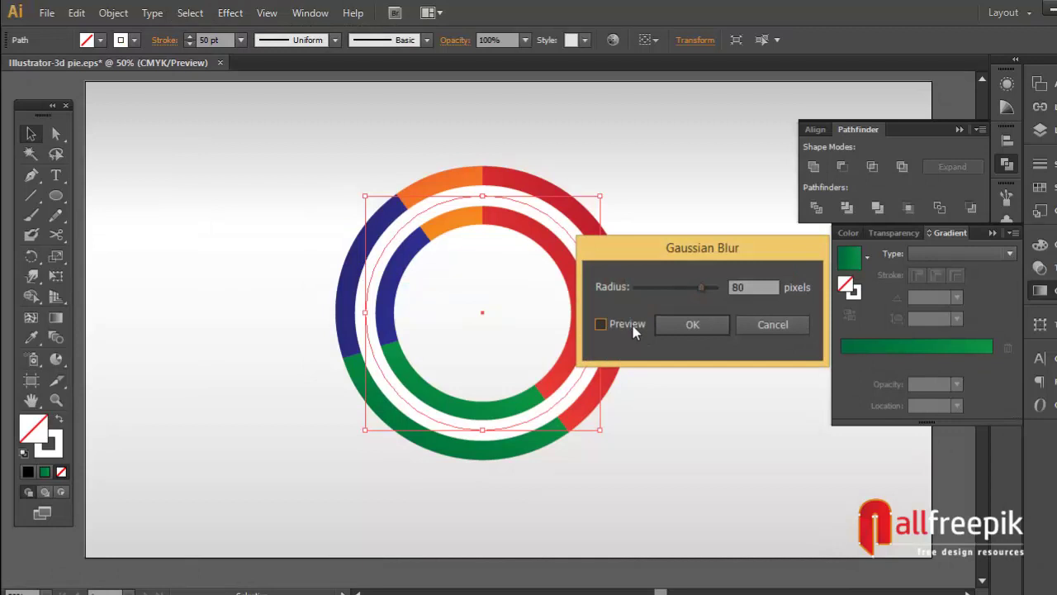
left_click(601, 325)
left_click(696, 329)
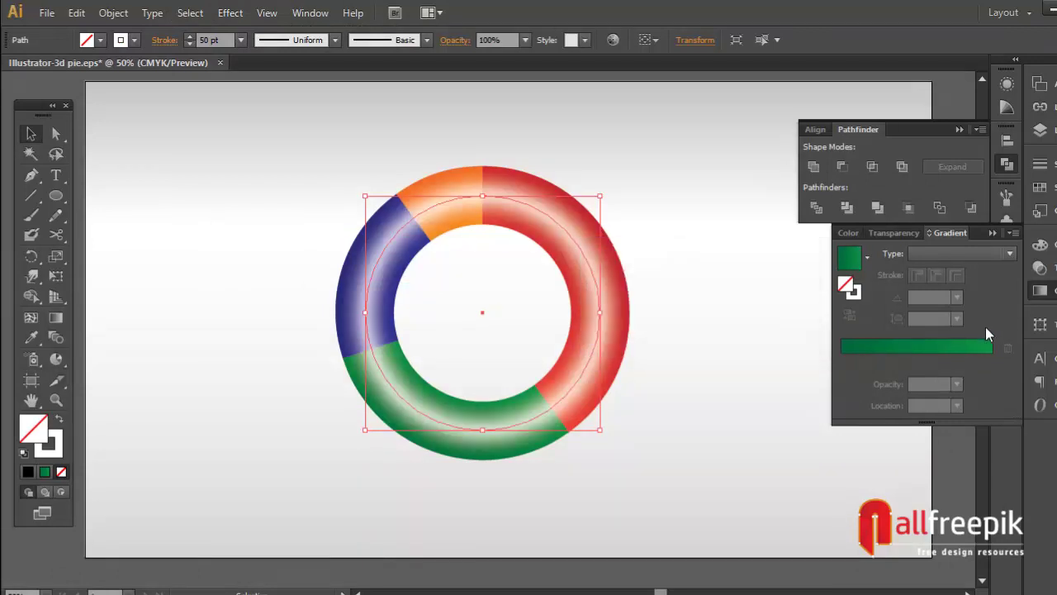
Change the blurred highlight's opacity from 80% to a final 90% in the Transparency panel.
left_click(1040, 267)
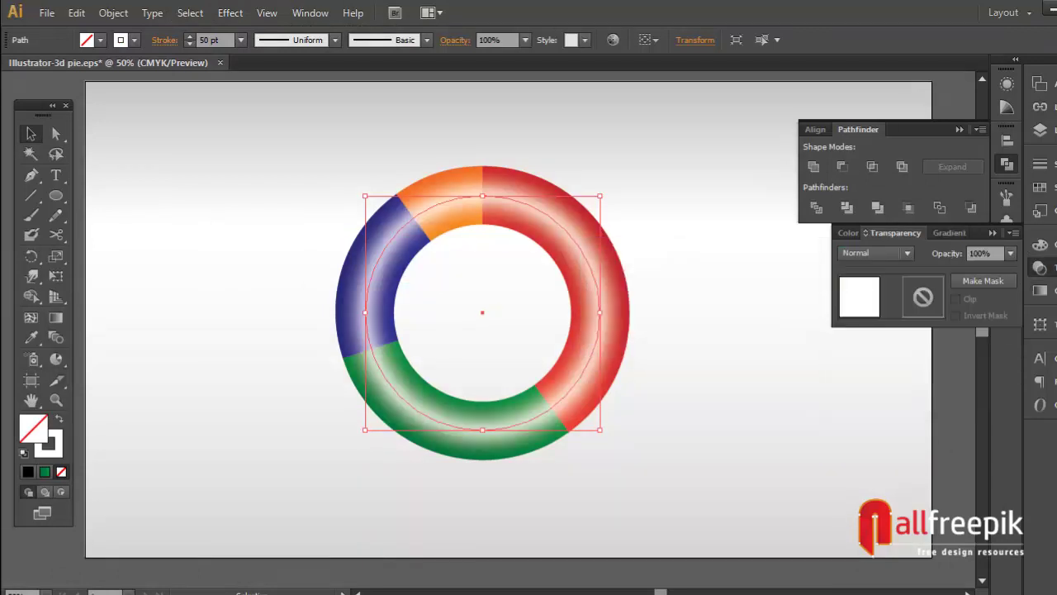
left_click(1013, 259)
left_click(1037, 426)
left_click(769, 440)
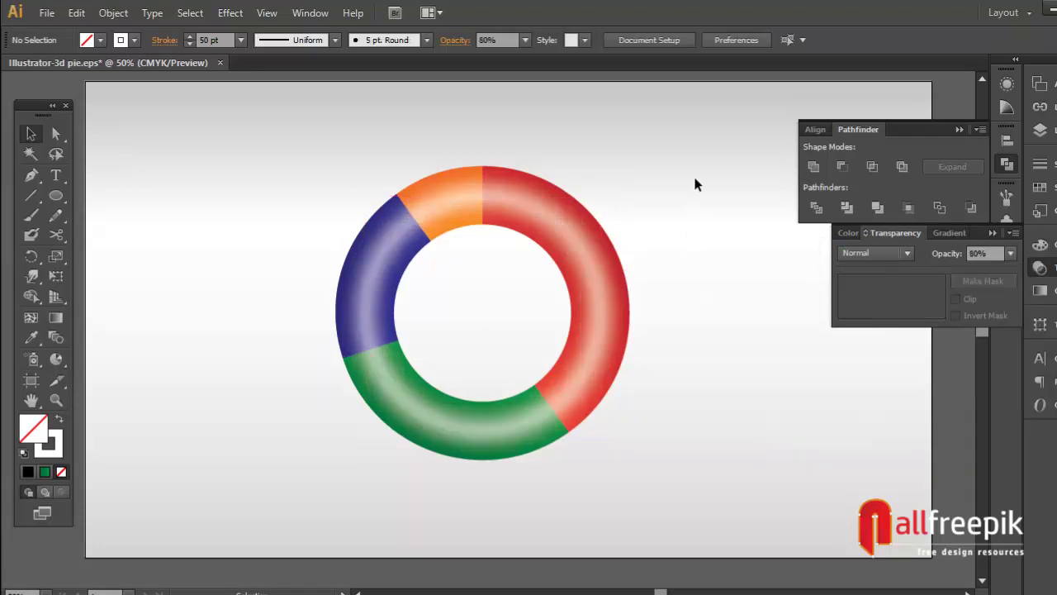
left_click(609, 332)
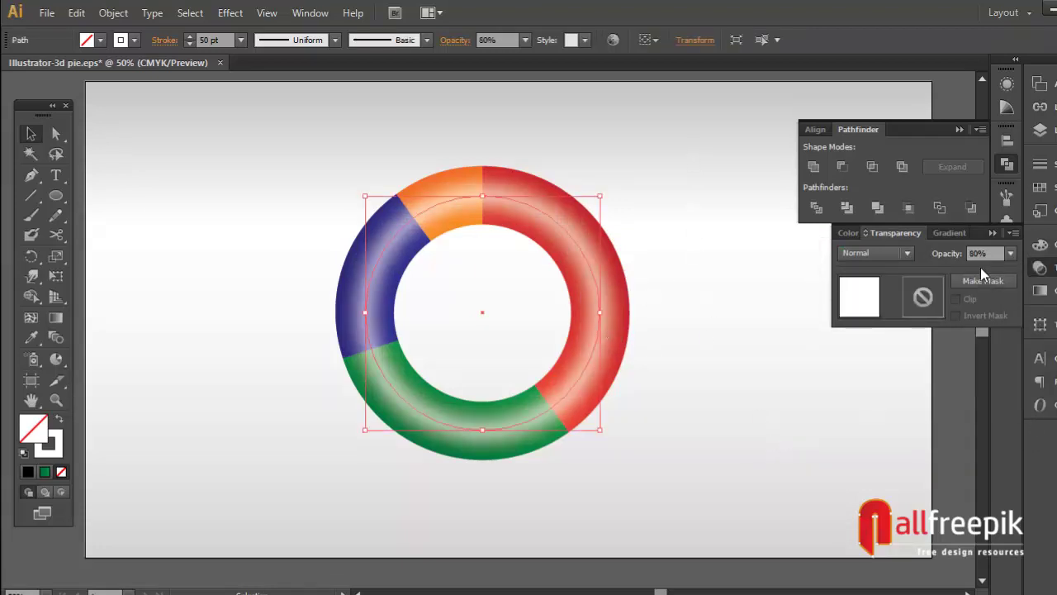
left_click(1010, 254)
left_click(1034, 433)
key("5")
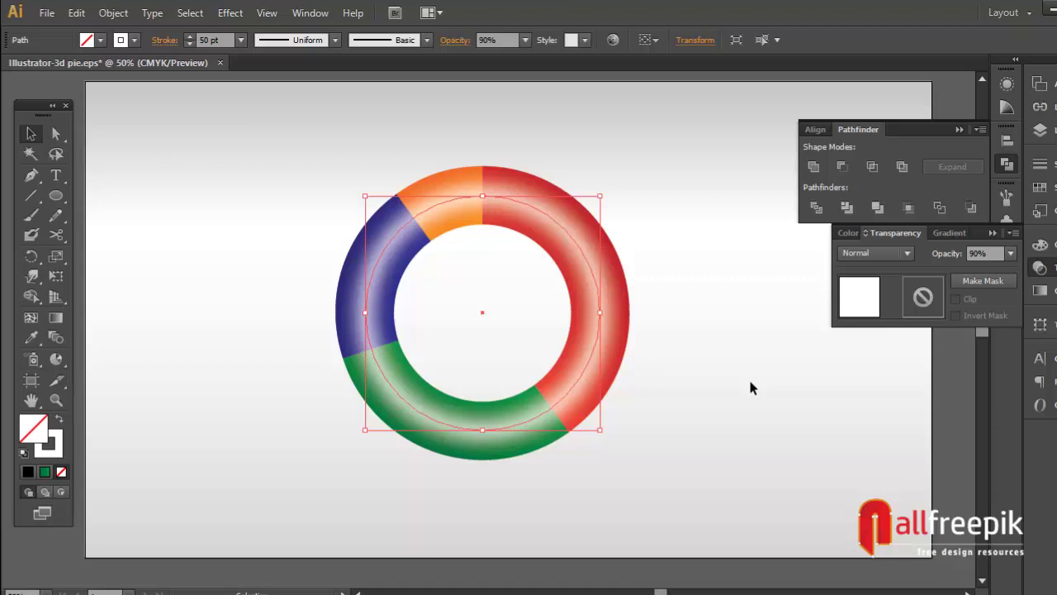
left_click(748, 383)
scroll(685, 282, "up", 1)
left_click_drag(657, 147, 204, 524)
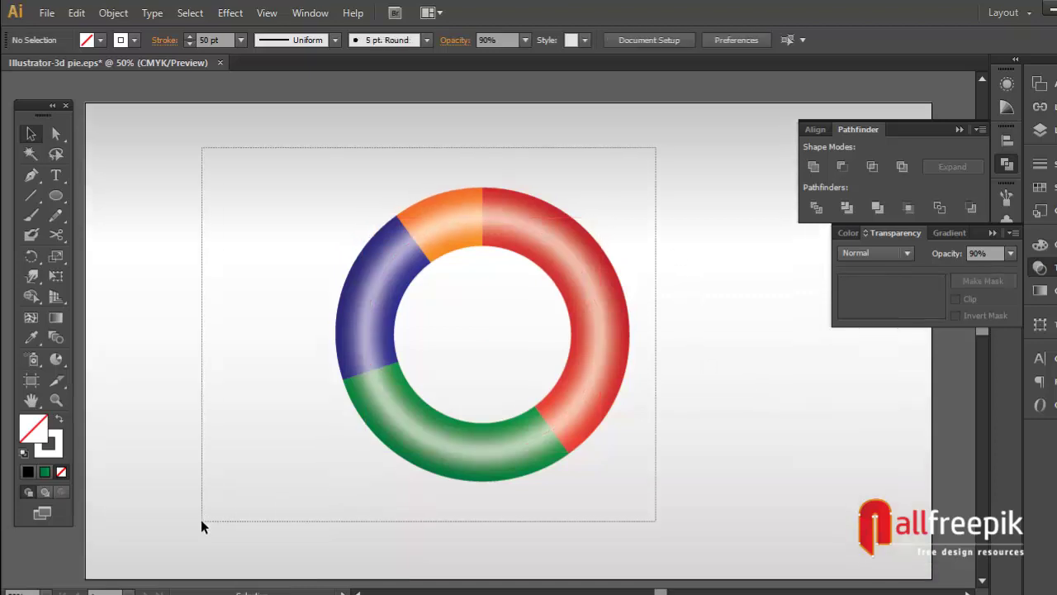
Place the calculator icon right of the ring and the gears icon at its lower right.
left_click(767, 467)
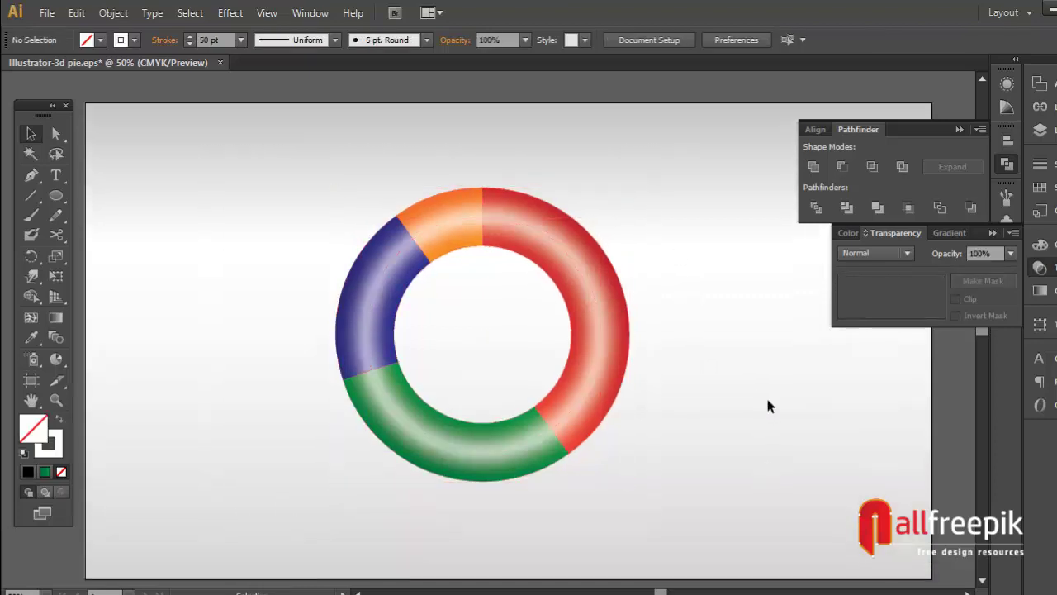
left_click_drag(437, 397, 691, 411)
left_click(189, 300)
left_click_drag(468, 388, 333, 425)
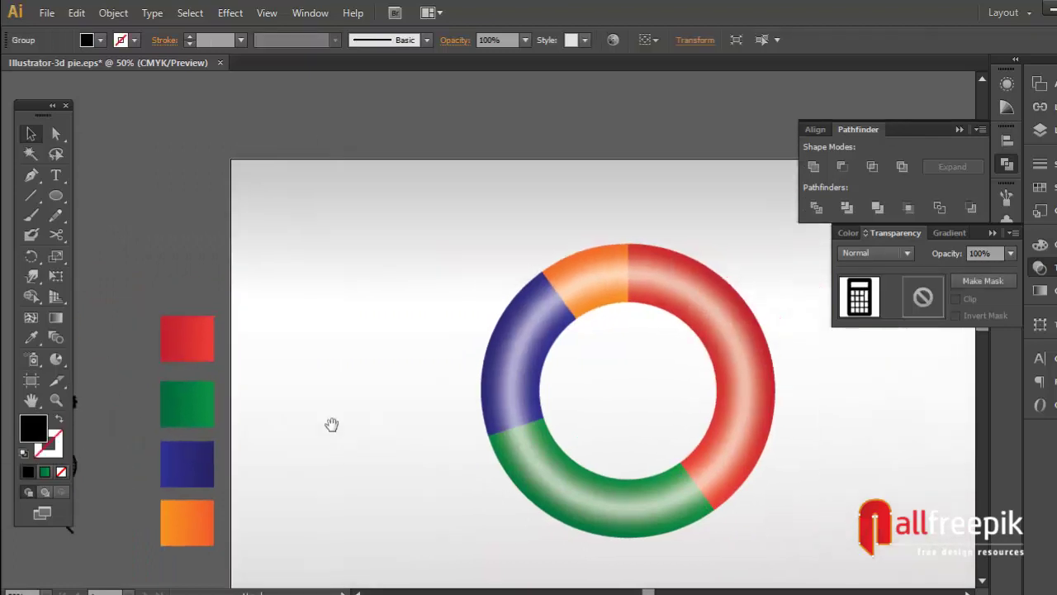
left_click_drag(172, 356, 257, 324)
key("ctrl+minus")
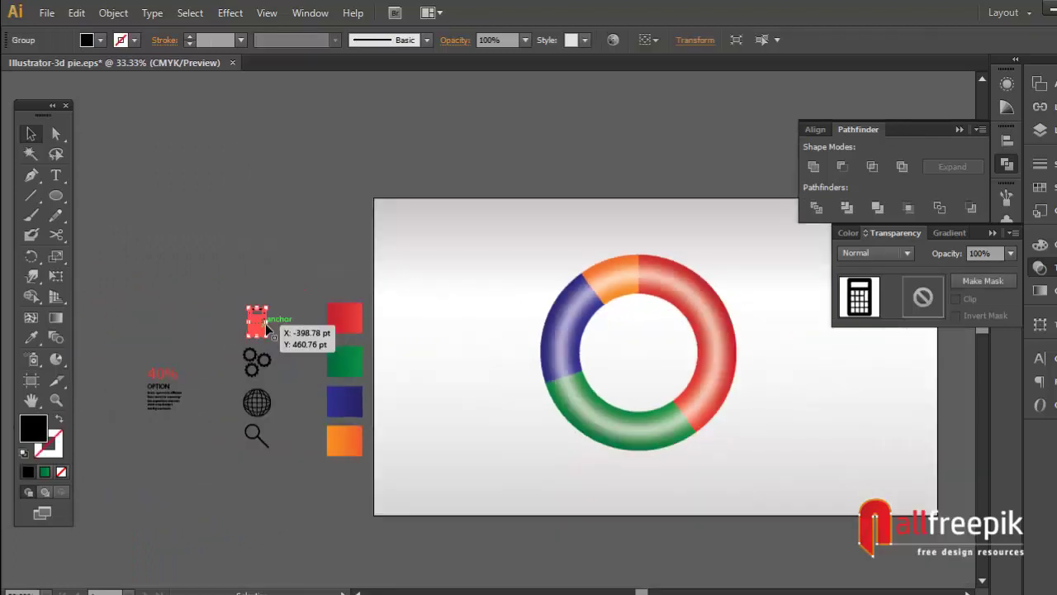
left_click_drag(389, 377, 357, 383)
left_click_drag(224, 326, 762, 304)
mouse_move(225, 367)
left_mouse_down()
mouse_move(649, 505)
mouse_move(758, 479)
left_mouse_up()
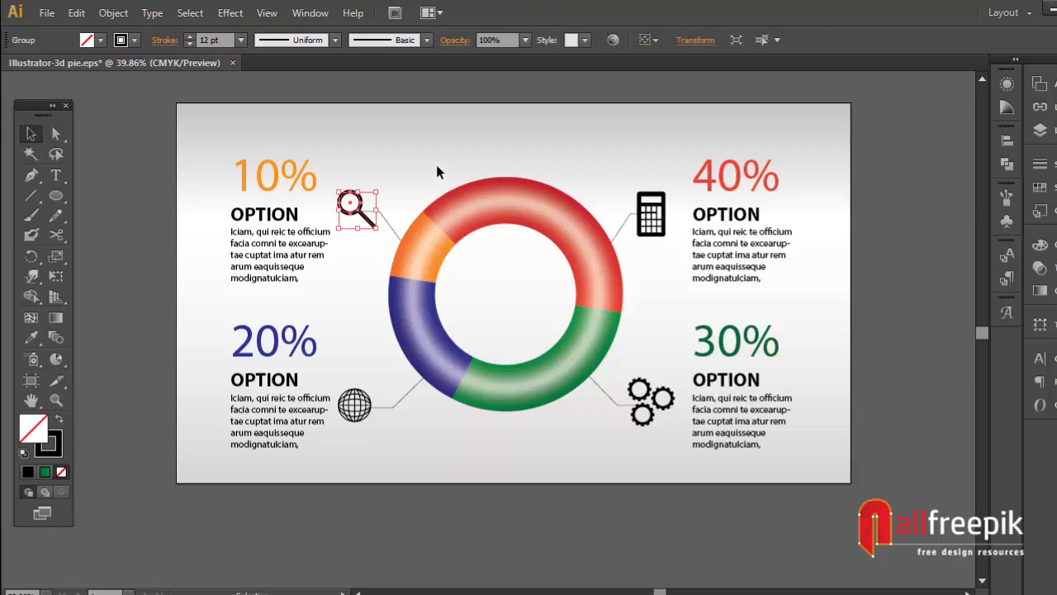
Give the globe icon a 1 pt stroke weight.
left_click(437, 166)
left_click(361, 421)
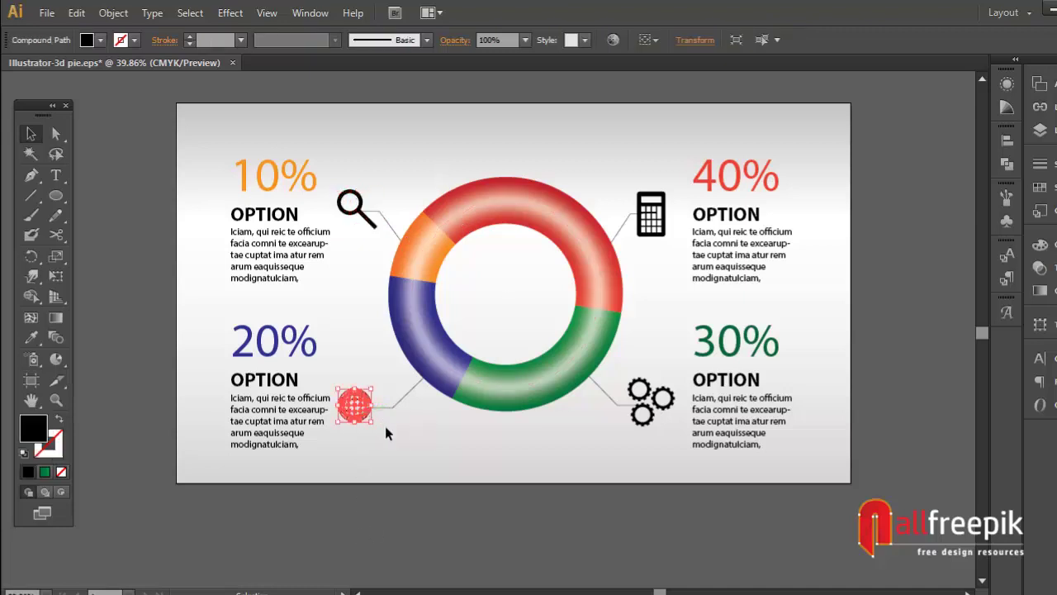
left_click(240, 40)
left_click(269, 116)
left_click(433, 168)
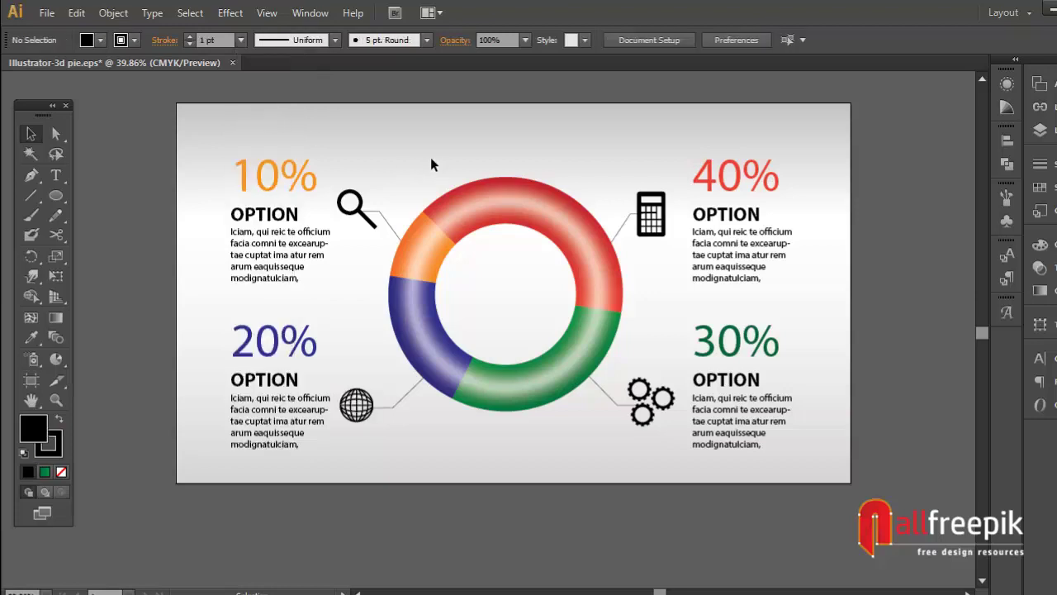
Drag the remaining pasteboard element onto the artboard and recentre the infographic in view.
left_click_drag(602, 545, 606, 561)
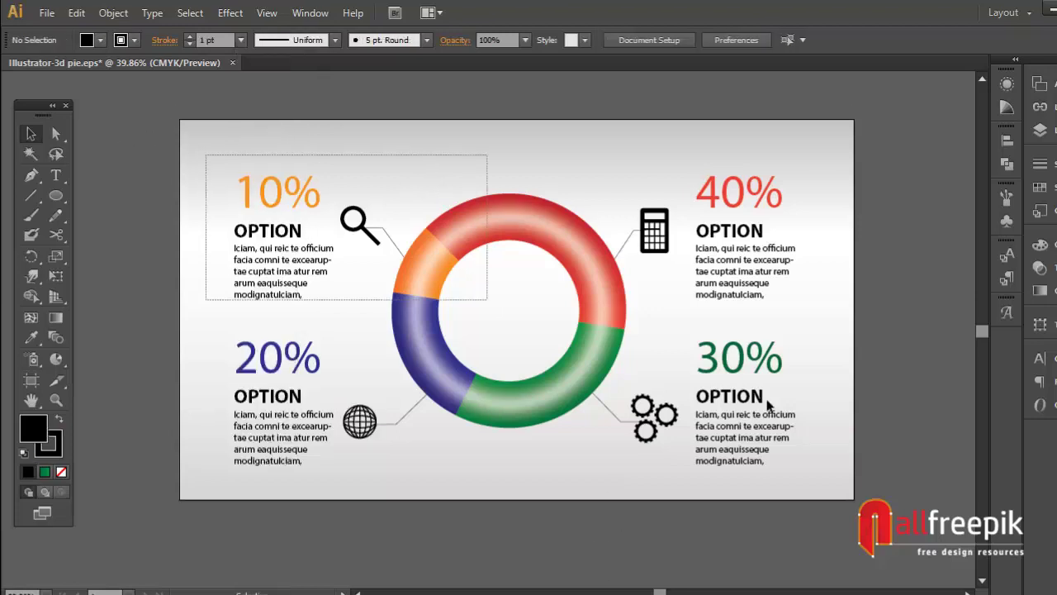
left_click_drag(215, 184, 720, 496)
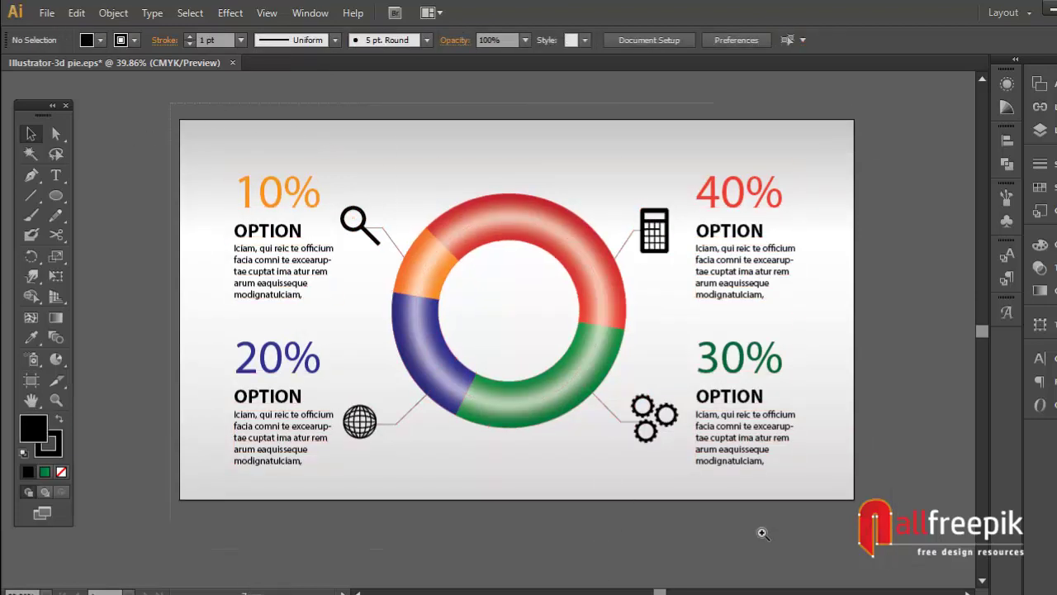
scroll(763, 531, "up", 1)
left_click_drag(680, 415, 701, 430)
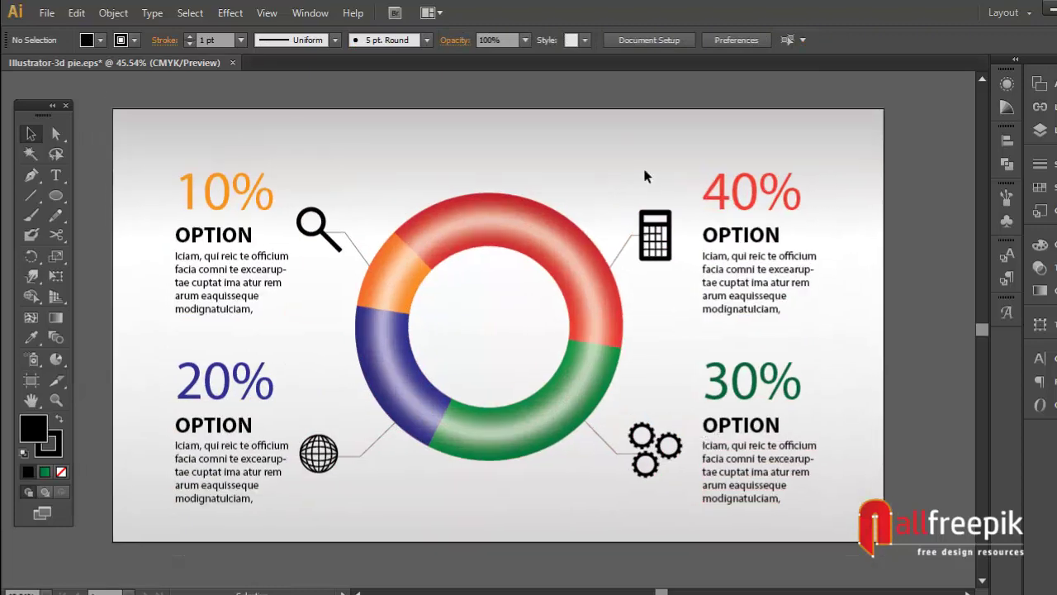
Save the finished donut-chart infographic via File > Save.
left_click(46, 12)
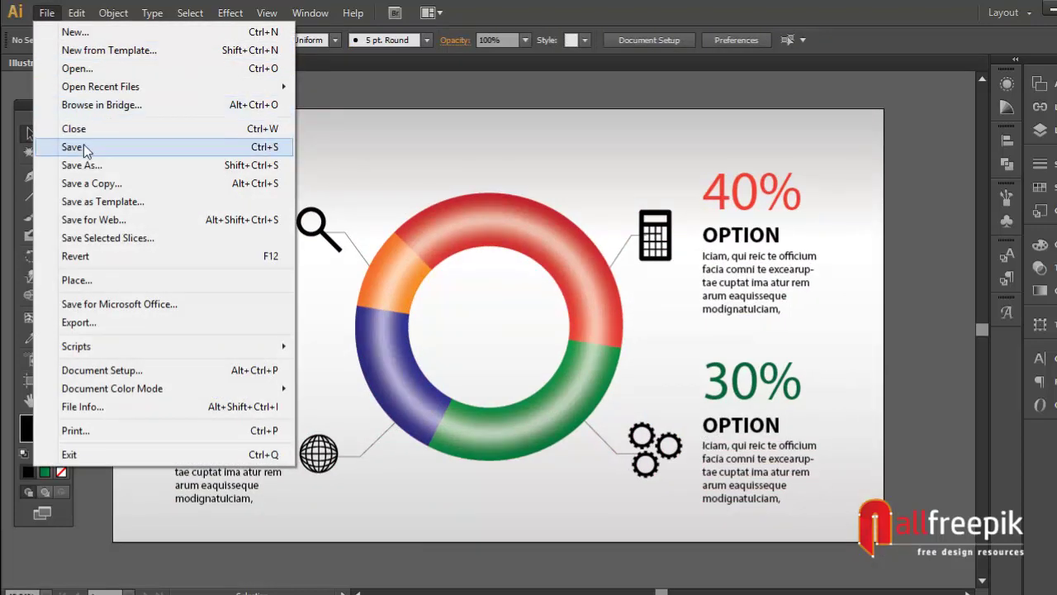
left_click(70, 155)
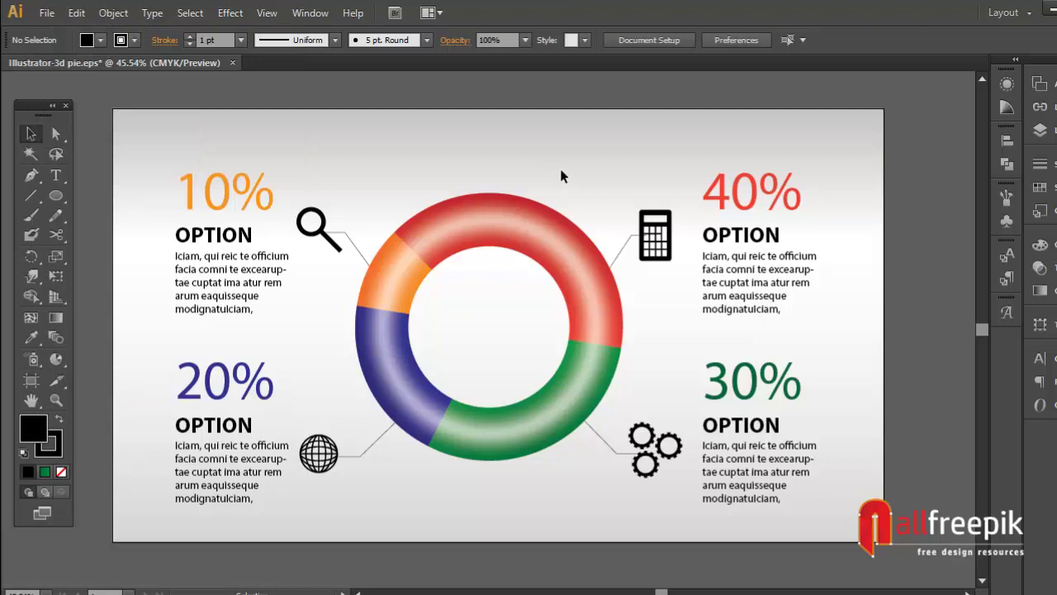